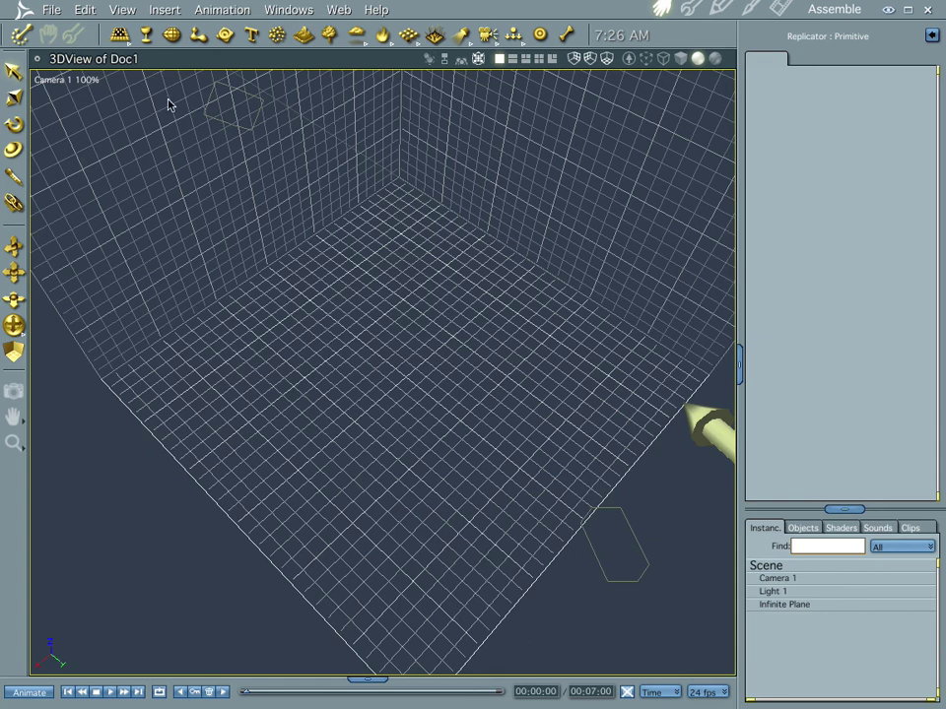
# Insert a vertex object into the scene and create a flat square grid in it with an object definition of 16.
pyautogui.click(171, 34)
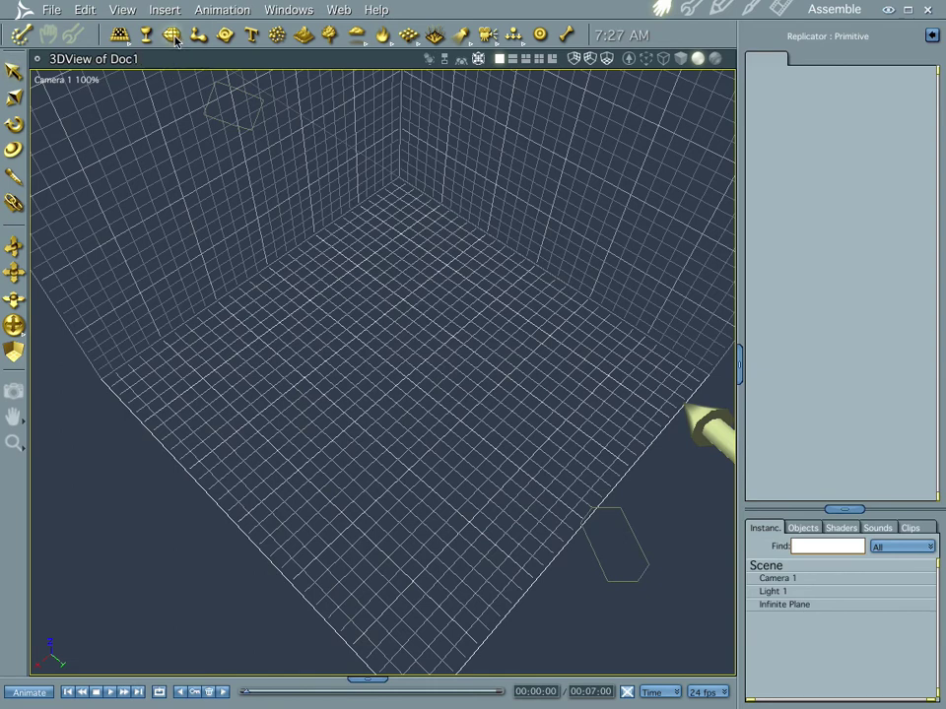
pyautogui.click(399, 350)
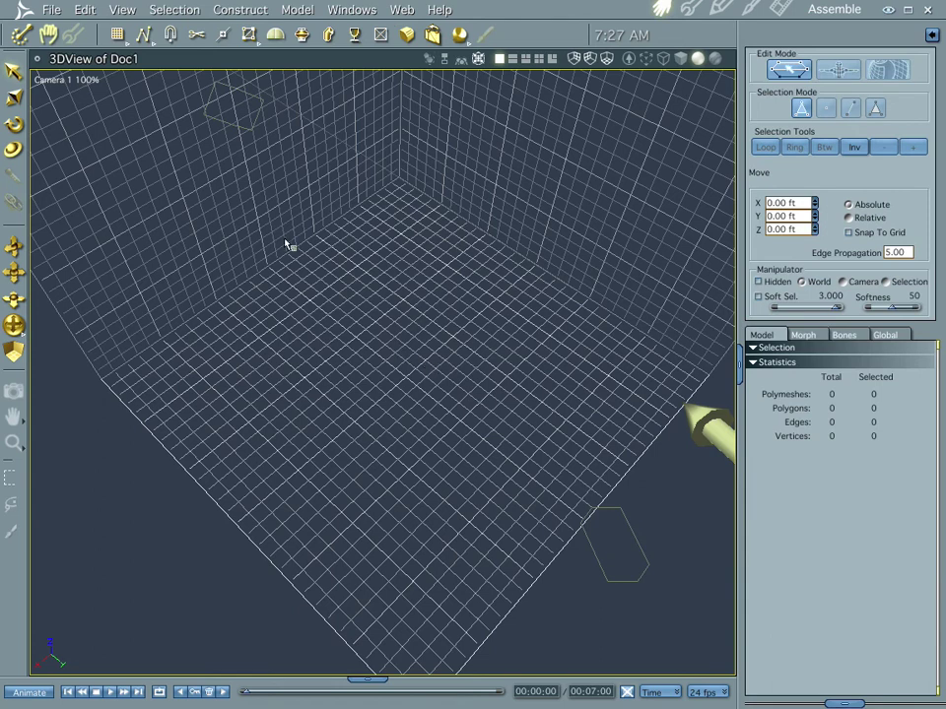
pyautogui.click(118, 36)
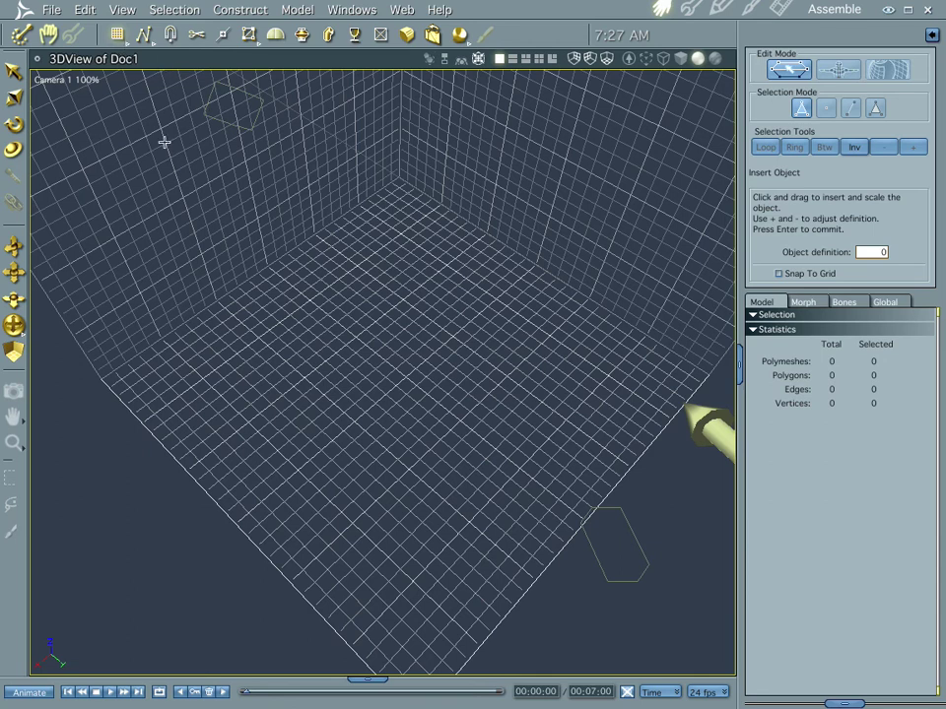
pyautogui.click(401, 376)
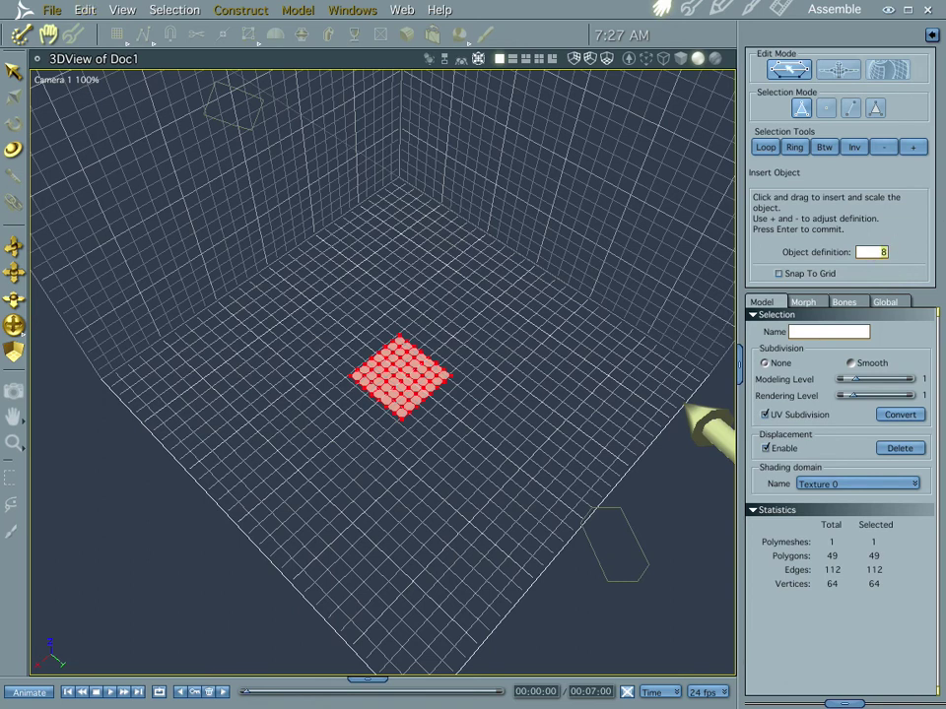
pyautogui.write('16')
pyautogui.press('Return')
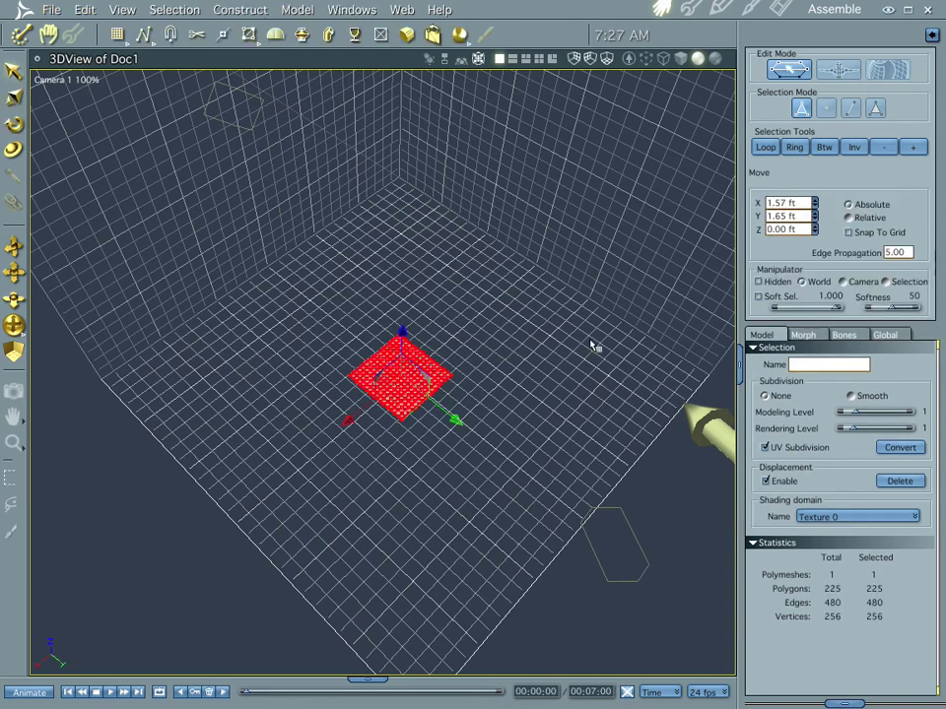
# Switch to the Top view, frame the whole grid in it and leave the grid deselected.
pyautogui.scroll(5, 409, 389)
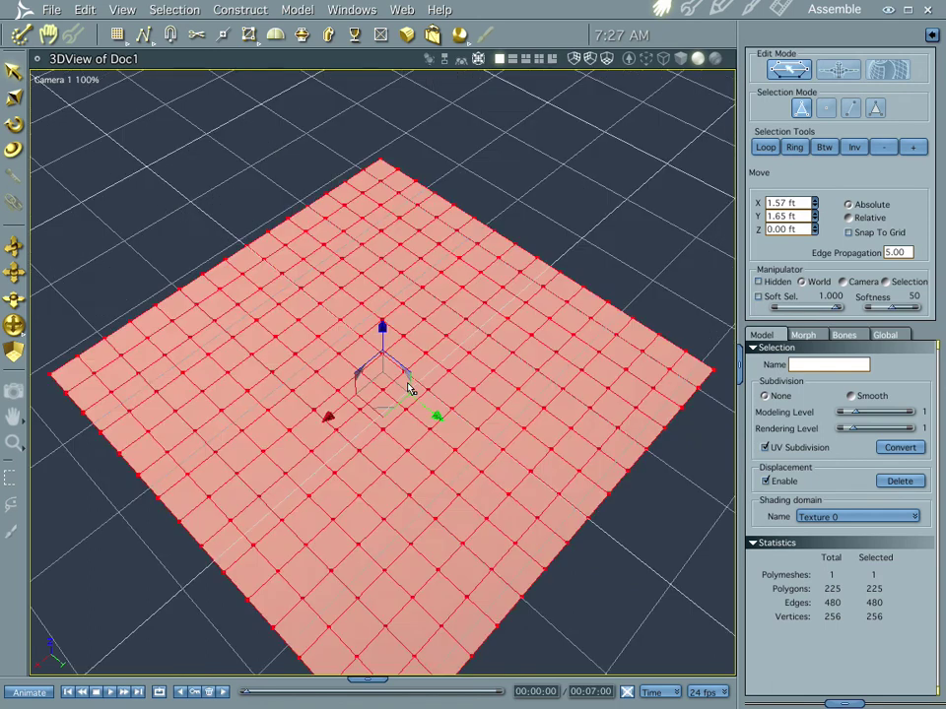
pyautogui.click(142, 170)
pyautogui.click(67, 79)
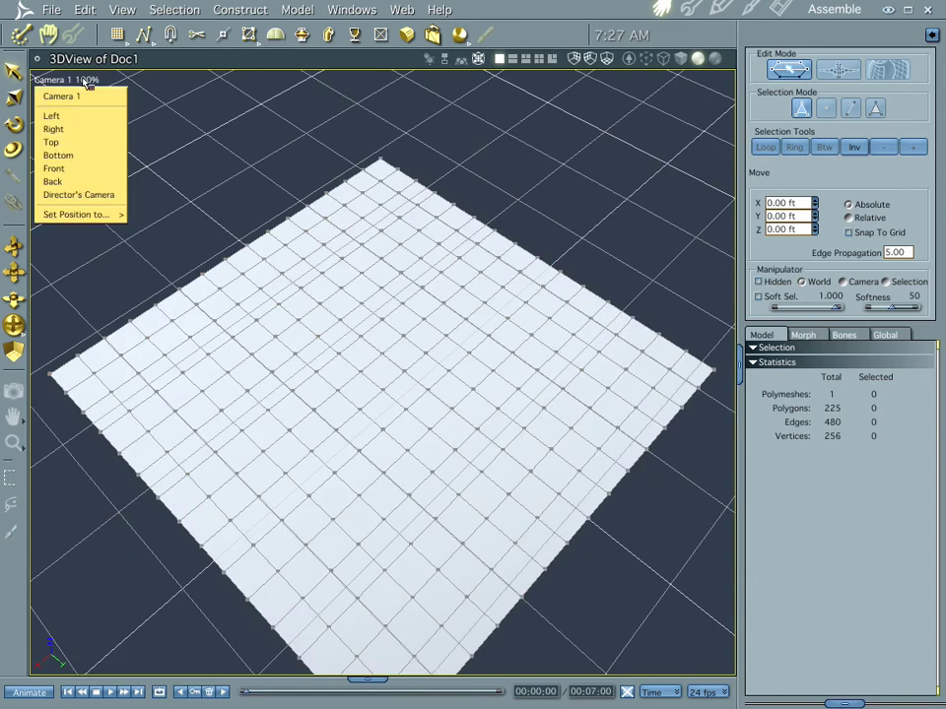
pyautogui.click(83, 143)
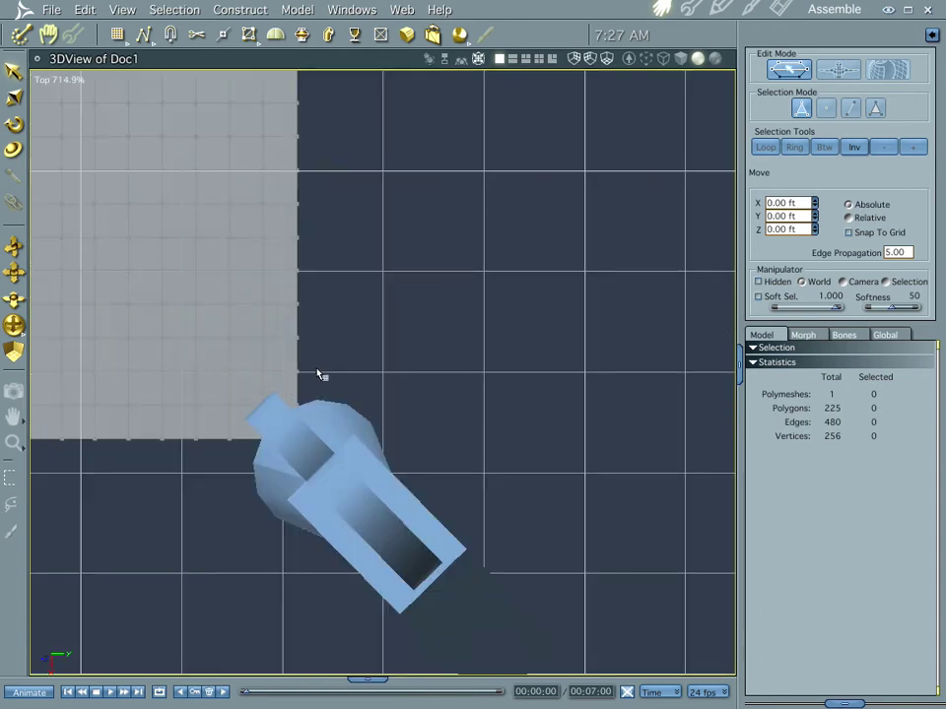
pyautogui.hotkey('ctrl', 'a')
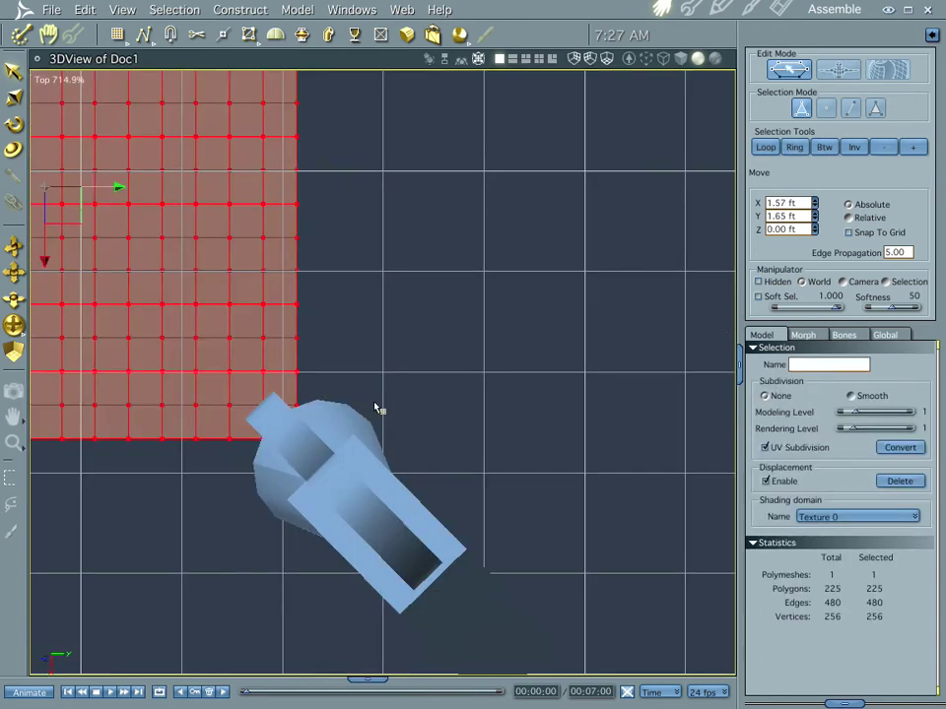
pyautogui.hotkey('ctrl', 'shift', 'f')
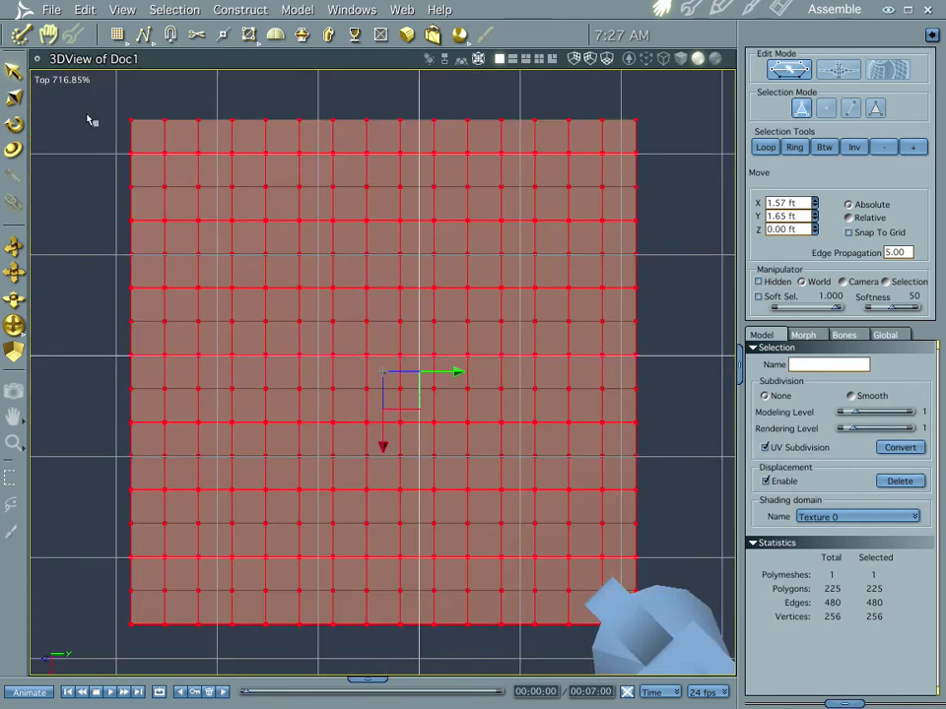
pyautogui.click(98, 172)
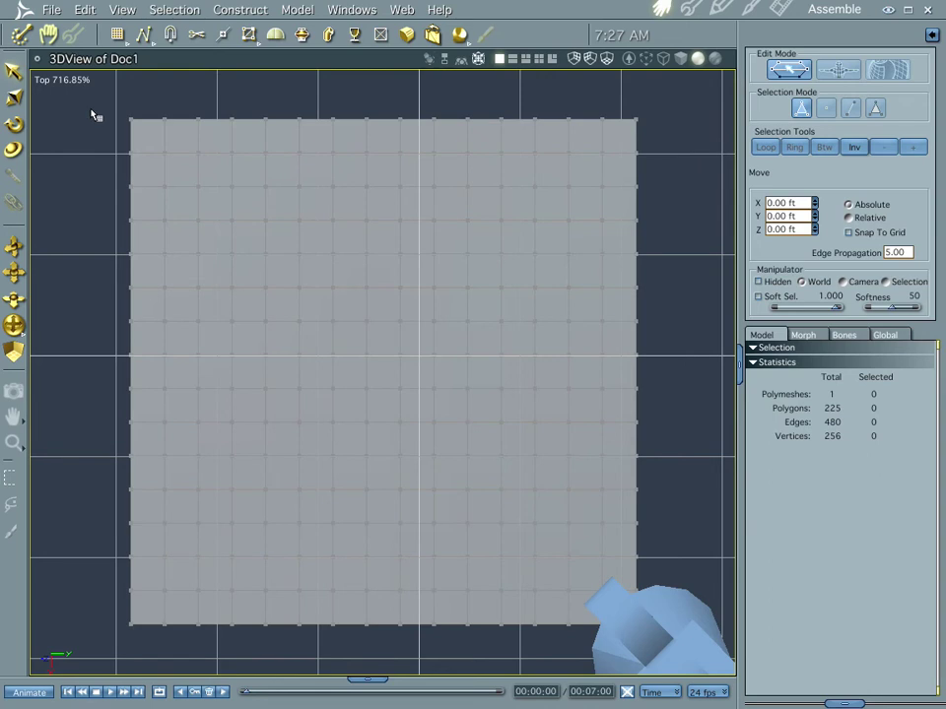
# Restrict selection to polygons and select seven separate rectangular blocks along the grid's edges, sized from about 4 × 2 to 5 × 5 polygons.
pyautogui.click(875, 108)
pyautogui.moveTo(103, 107); pyautogui.dragTo(325, 297)
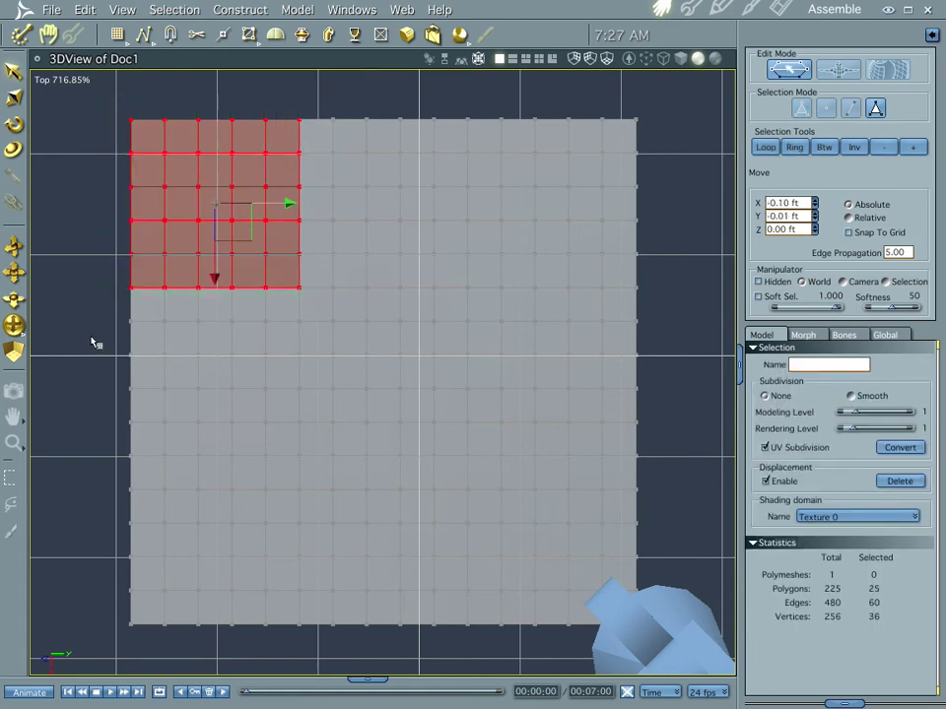
pyautogui.keyDown('shift'); pyautogui.moveTo(90, 336); pyautogui.dragTo(291, 501); pyautogui.keyUp('shift')
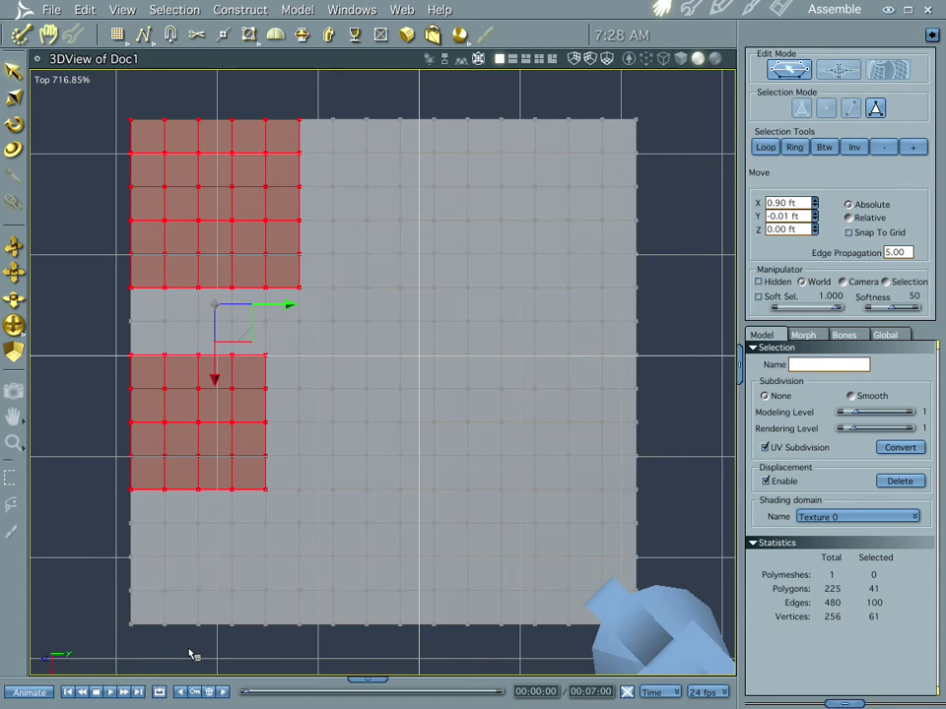
pyautogui.keyDown('shift'); pyautogui.moveTo(189, 648); pyautogui.dragTo(351, 542); pyautogui.keyUp('shift')
pyautogui.keyDown('shift'); pyautogui.moveTo(376, 644); pyautogui.dragTo(545, 527); pyautogui.keyUp('shift')
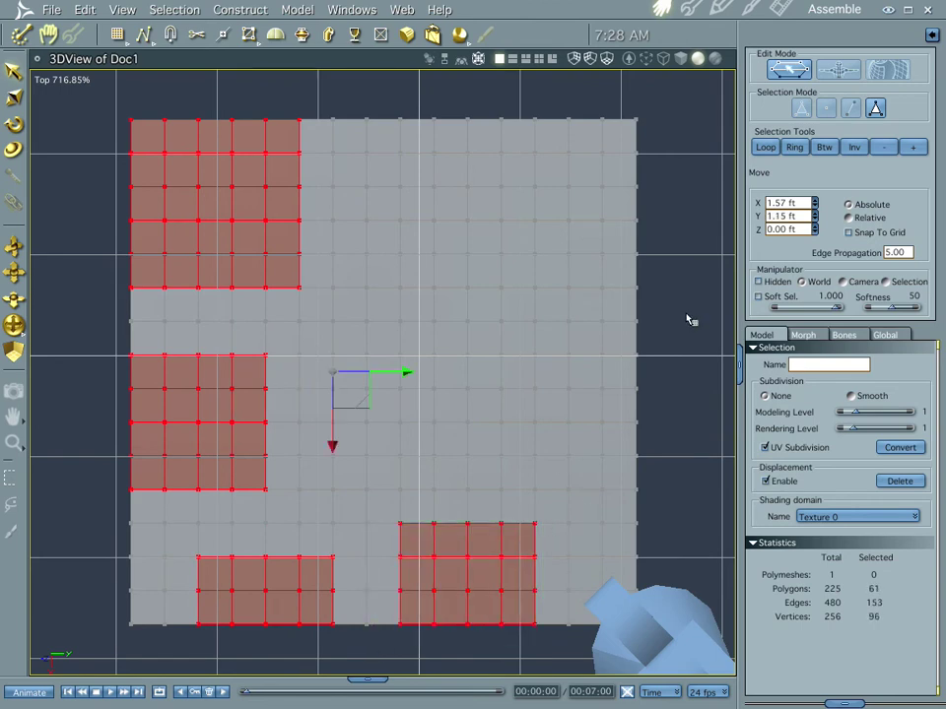
pyautogui.keyDown('shift'); pyautogui.moveTo(685, 313); pyautogui.dragTo(520, 475); pyautogui.keyUp('shift')
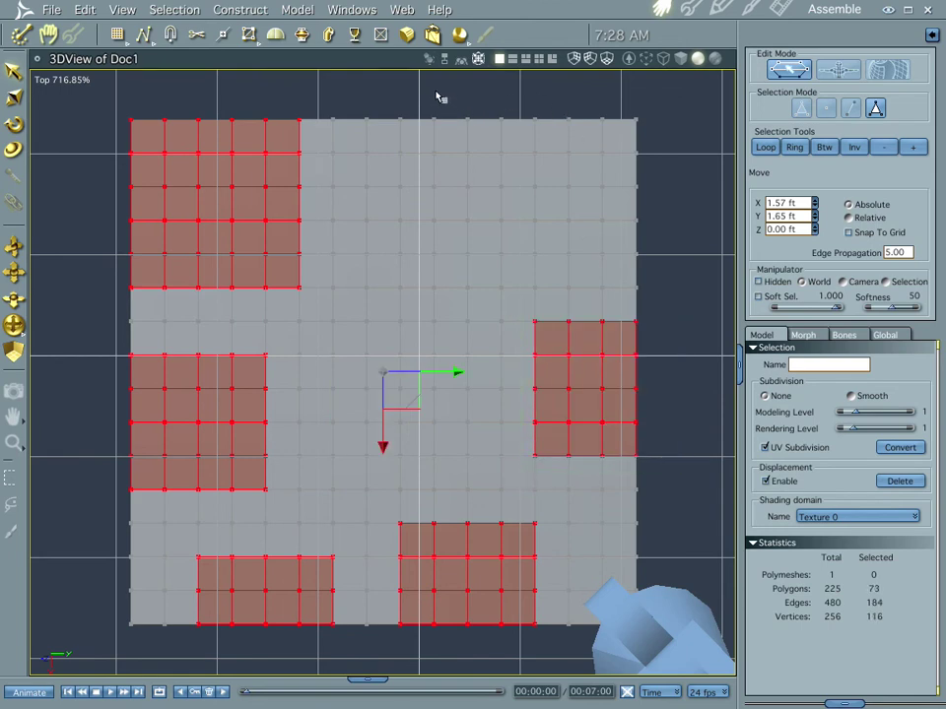
pyautogui.keyDown('shift'); pyautogui.moveTo(437, 90); pyautogui.dragTo(621, 275); pyautogui.keyUp('shift')
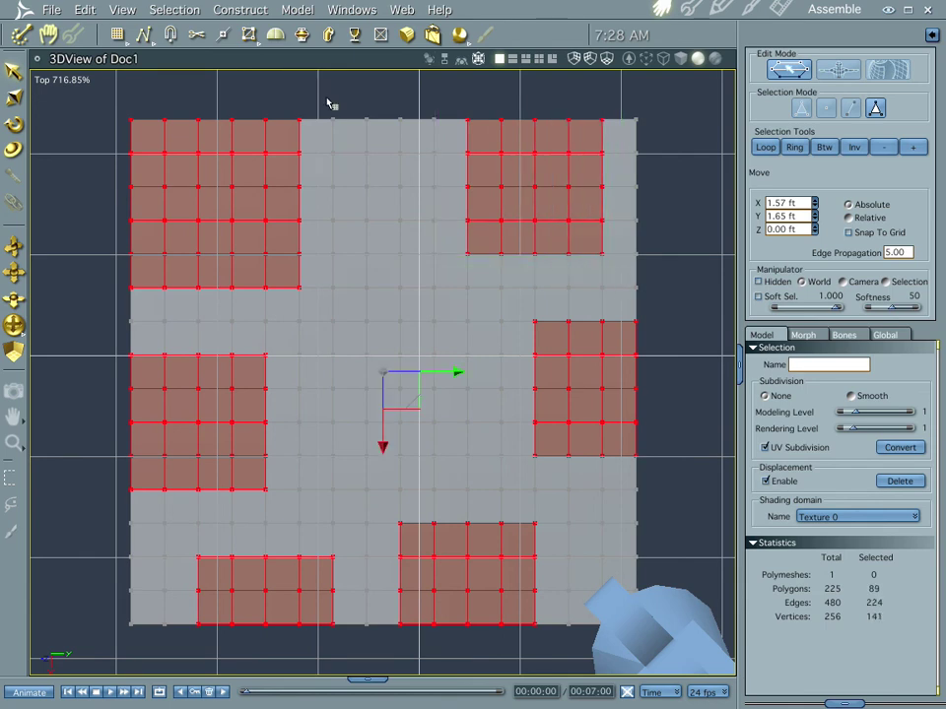
pyautogui.keyDown('shift'); pyautogui.moveTo(331, 88); pyautogui.dragTo(440, 241); pyautogui.keyUp('shift')
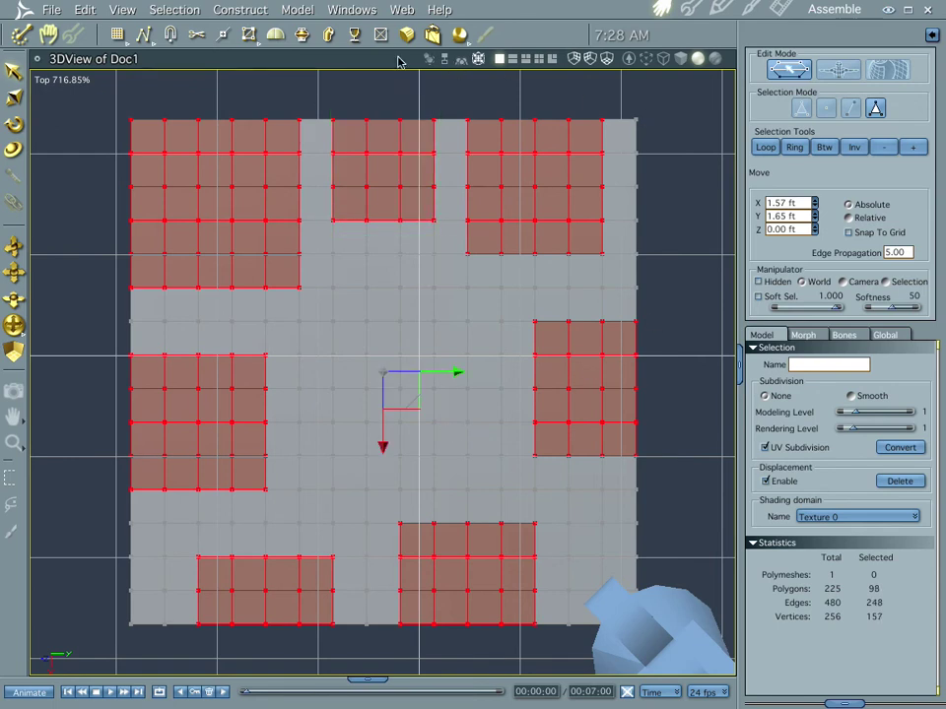
# Return to the Camera 1 view and extrude the seven blocks upward about 0.42 ft with Link Polygons and Snap To Grid enabled.
pyautogui.click(70, 83)
pyautogui.click(72, 98)
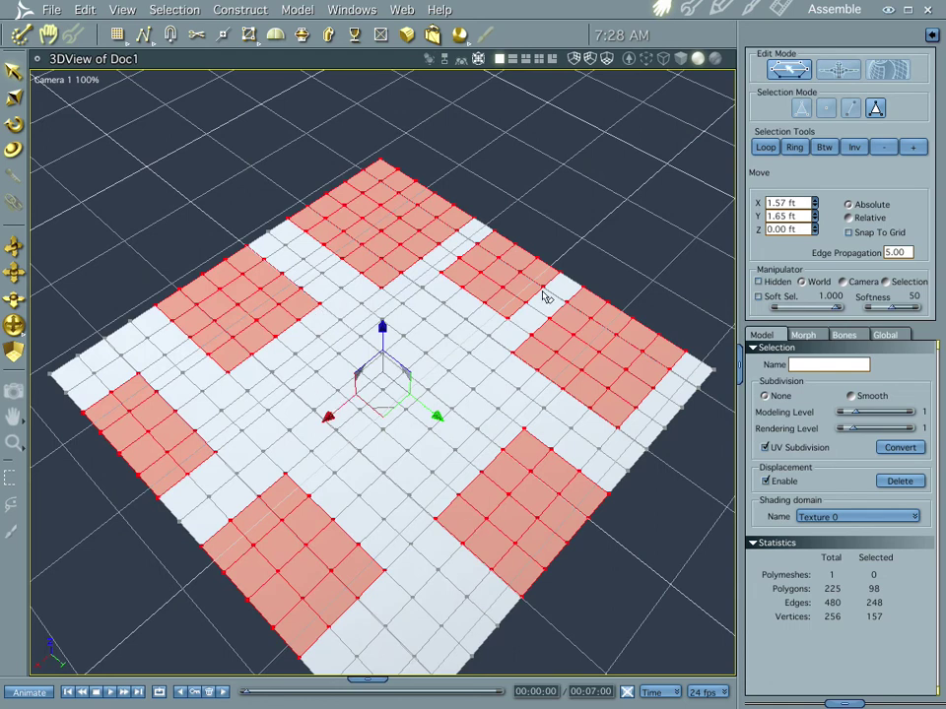
pyautogui.press('e')
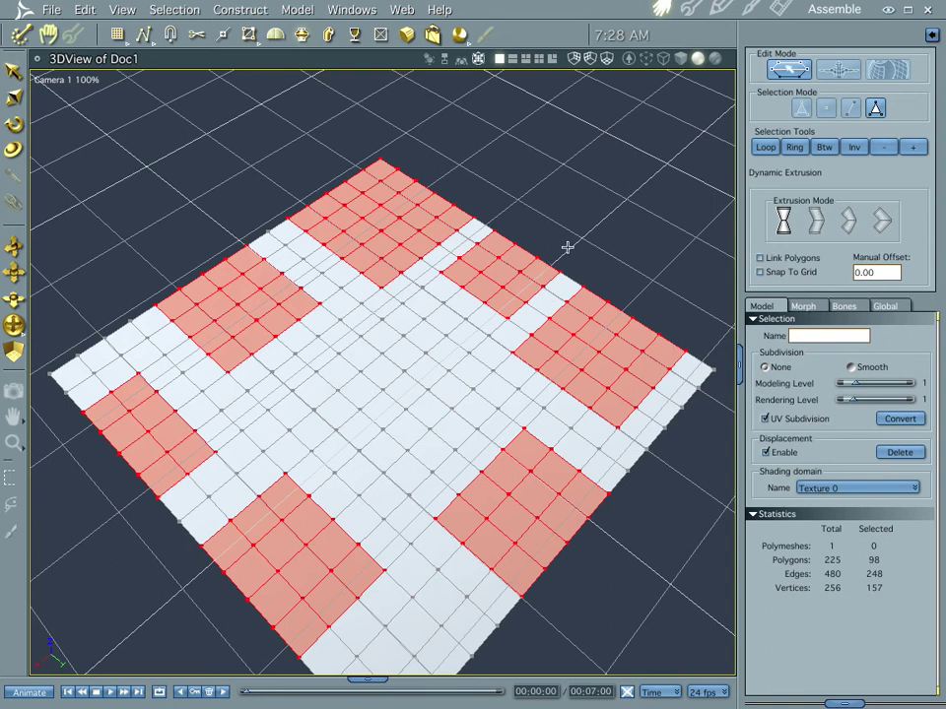
pyautogui.click(760, 258)
pyautogui.click(884, 274)
pyautogui.press('BackSpace')
pyautogui.press('Return')
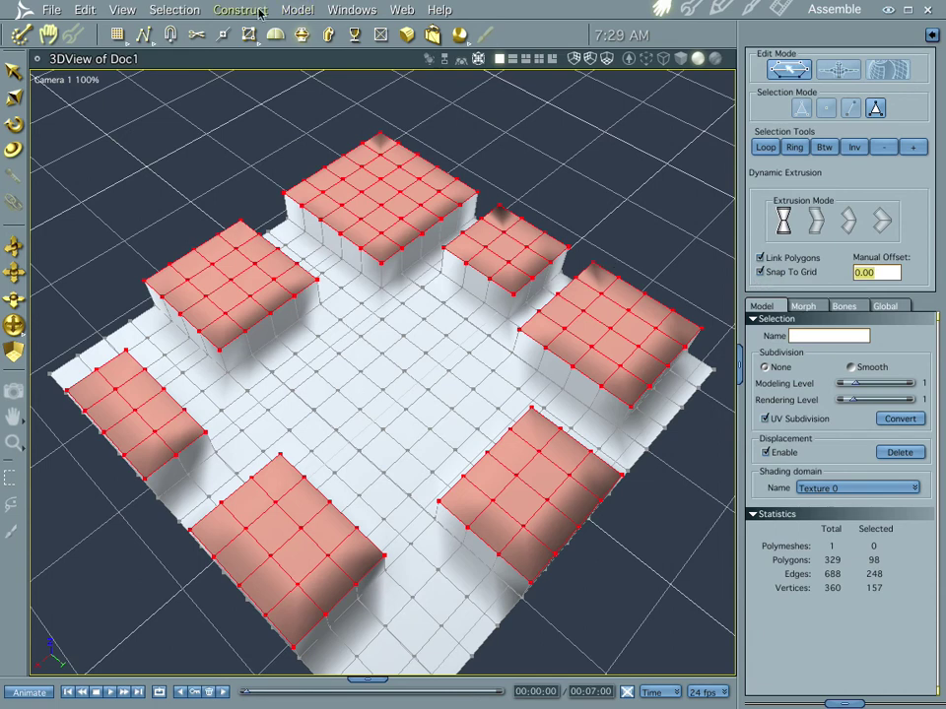
# Merge the coplanar faces of the extruded model and clear the selection.
pyautogui.click(296, 9)
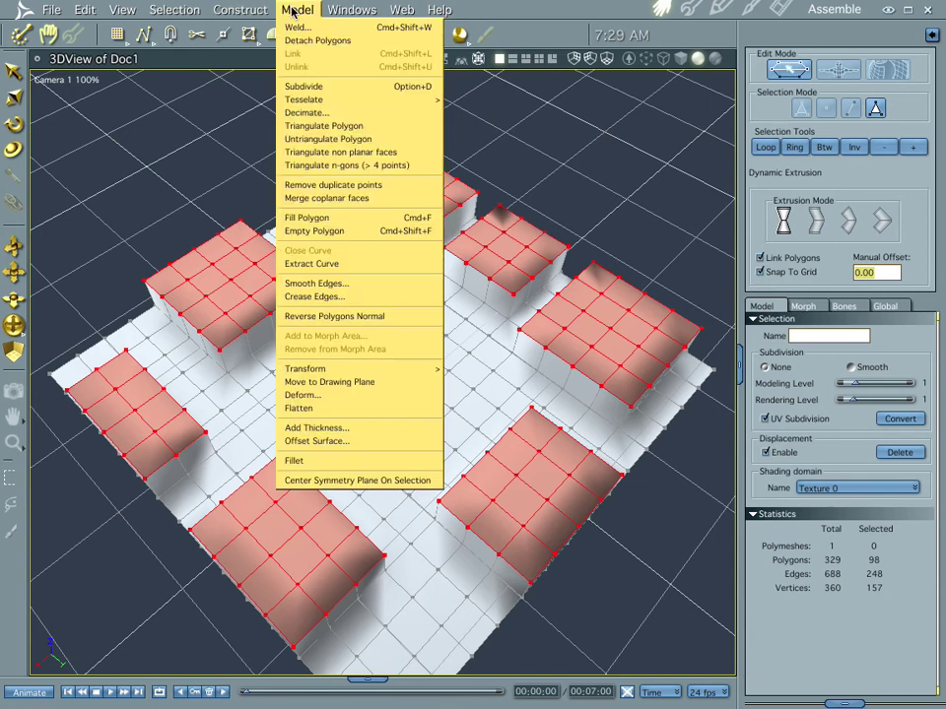
pyautogui.click(333, 198)
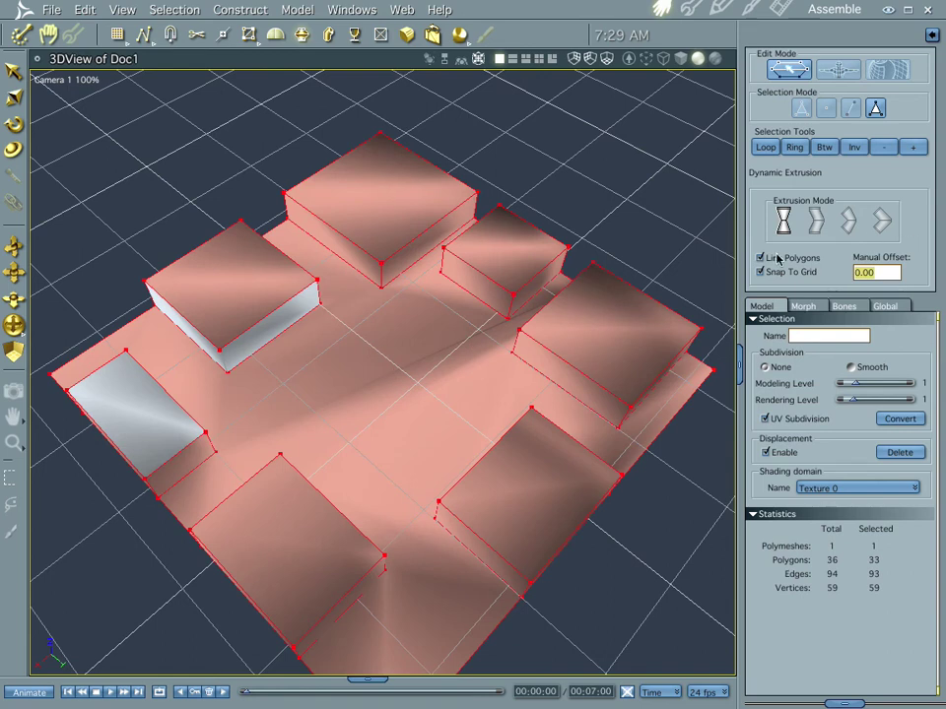
pyautogui.moveTo(556, 301); pyautogui.dragTo(564, 266, button='middle')
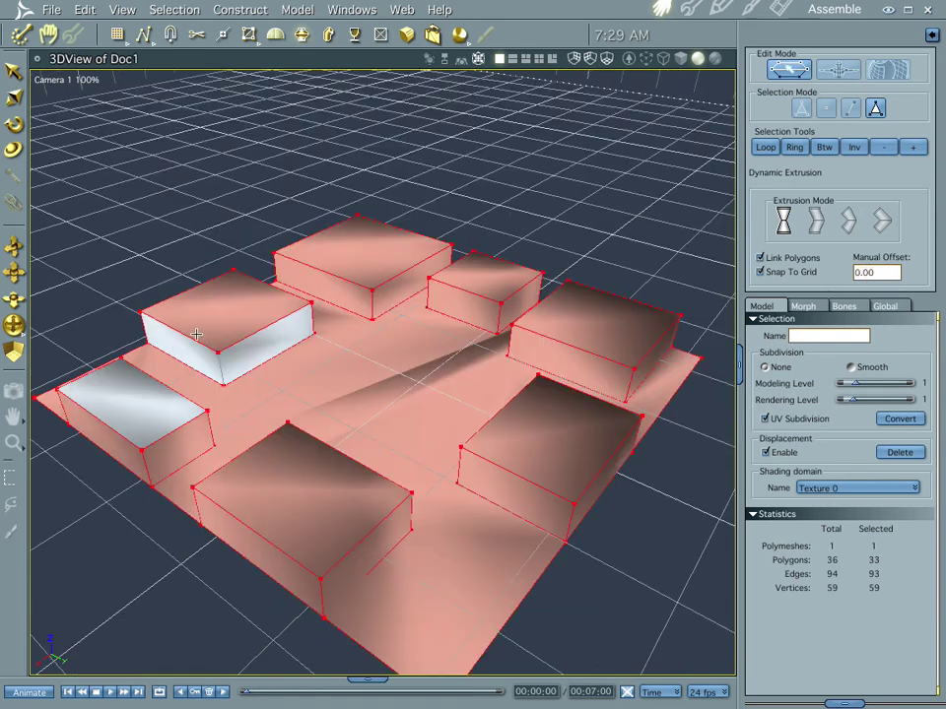
pyautogui.click(13, 71)
pyautogui.click(181, 177)
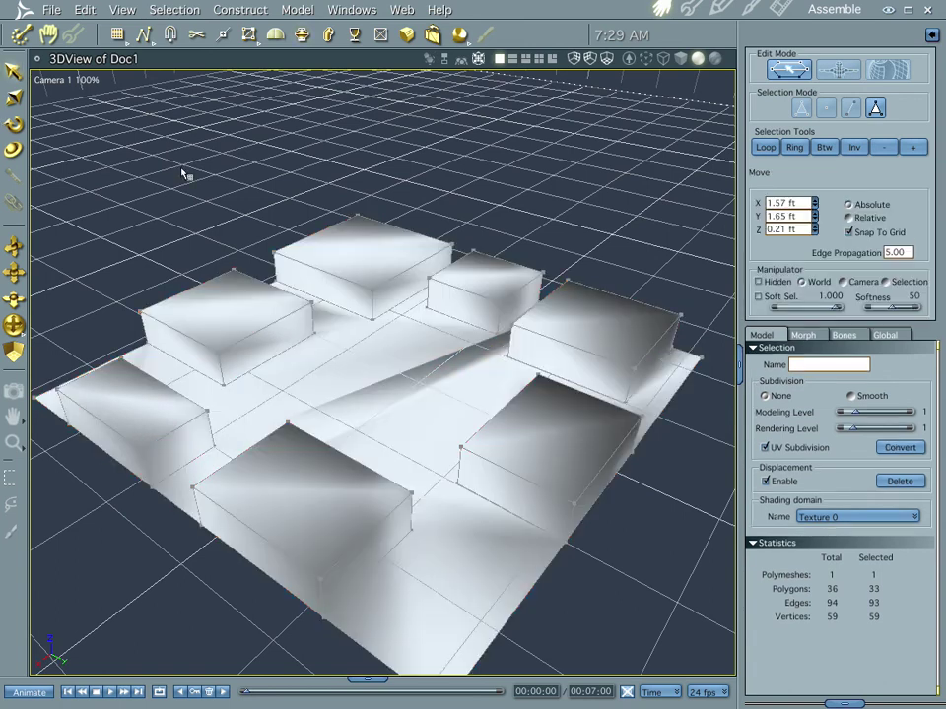
# Select the top faces of all seven blocks and extrude them with a manual offset of -5.
pyautogui.click(150, 406)
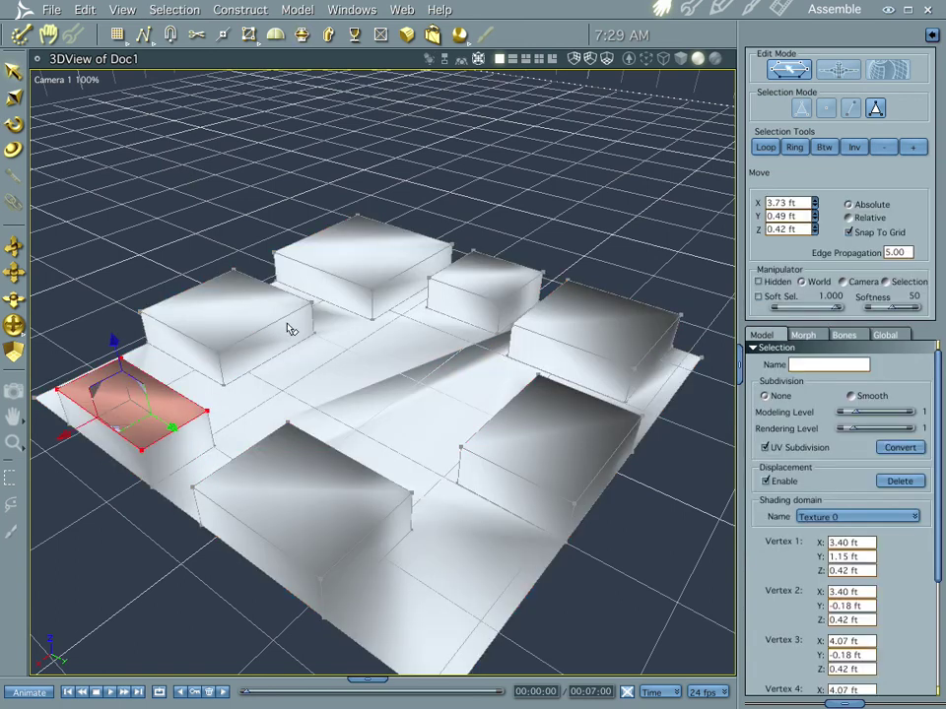
pyautogui.keyDown('shift'); pyautogui.click(260, 320); pyautogui.keyUp('shift')
pyautogui.keyDown('shift'); pyautogui.click(402, 251); pyautogui.keyUp('shift')
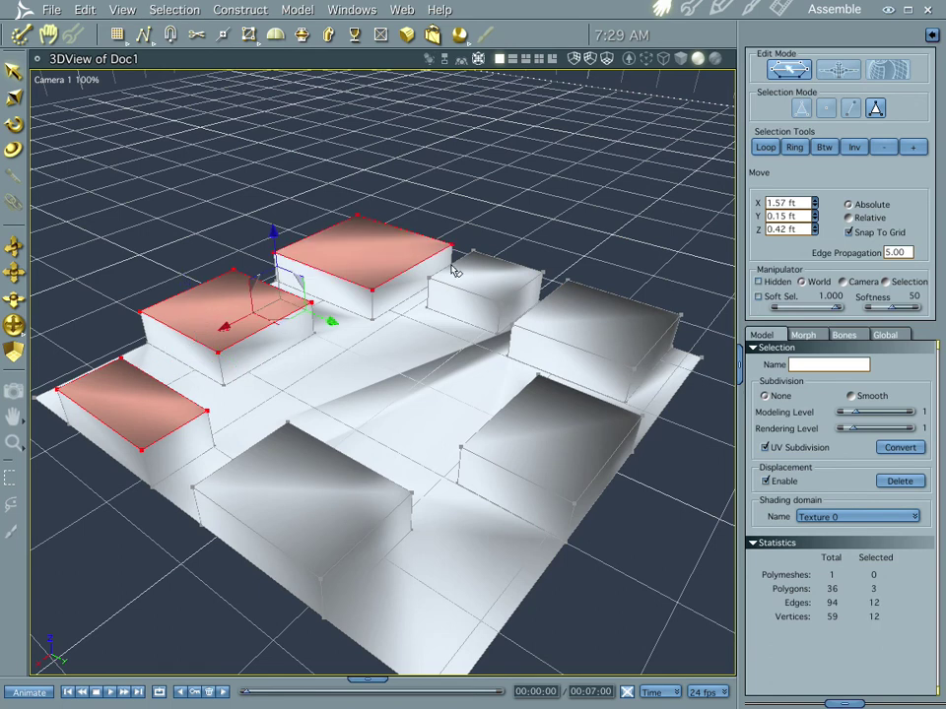
pyautogui.keyDown('shift'); pyautogui.click(475, 274); pyautogui.keyUp('shift')
pyautogui.keyDown('shift'); pyautogui.click(575, 340); pyautogui.keyUp('shift')
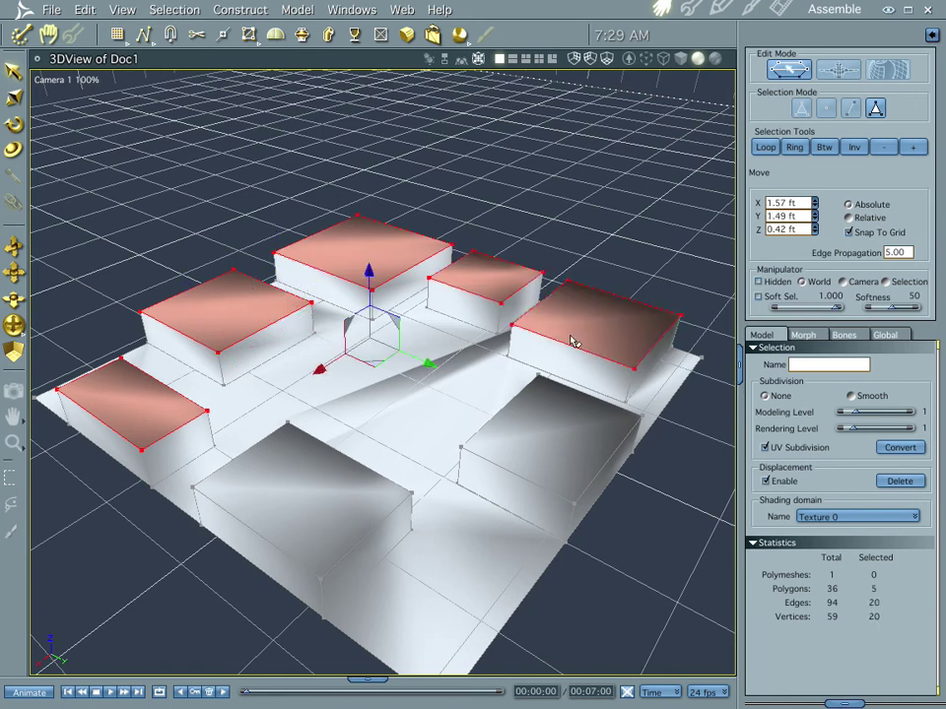
pyautogui.keyDown('shift'); pyautogui.click(562, 442); pyautogui.keyUp('shift')
pyautogui.keyDown('shift'); pyautogui.click(308, 515); pyautogui.keyUp('shift')
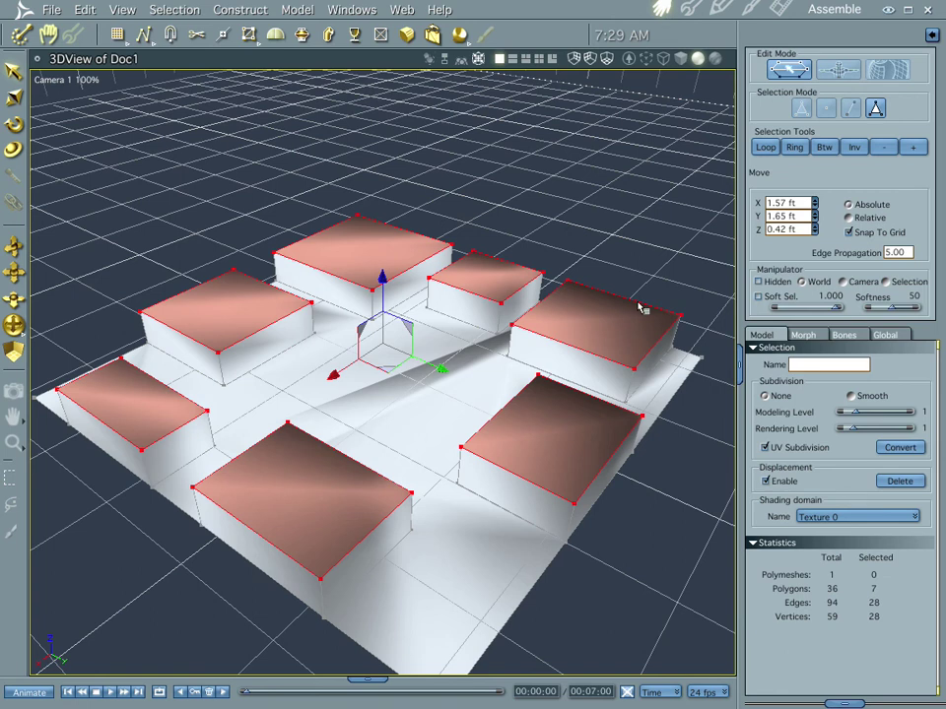
pyautogui.press('e')
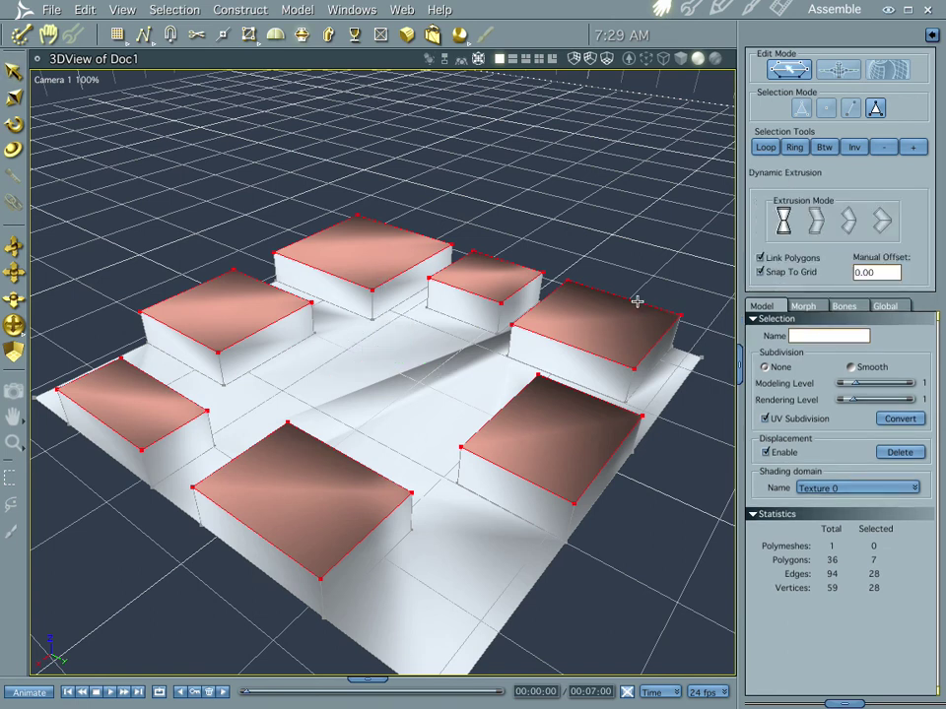
pyautogui.click(883, 274)
pyautogui.press('BackSpace')
pyautogui.write('-5')
pyautogui.press('Return')
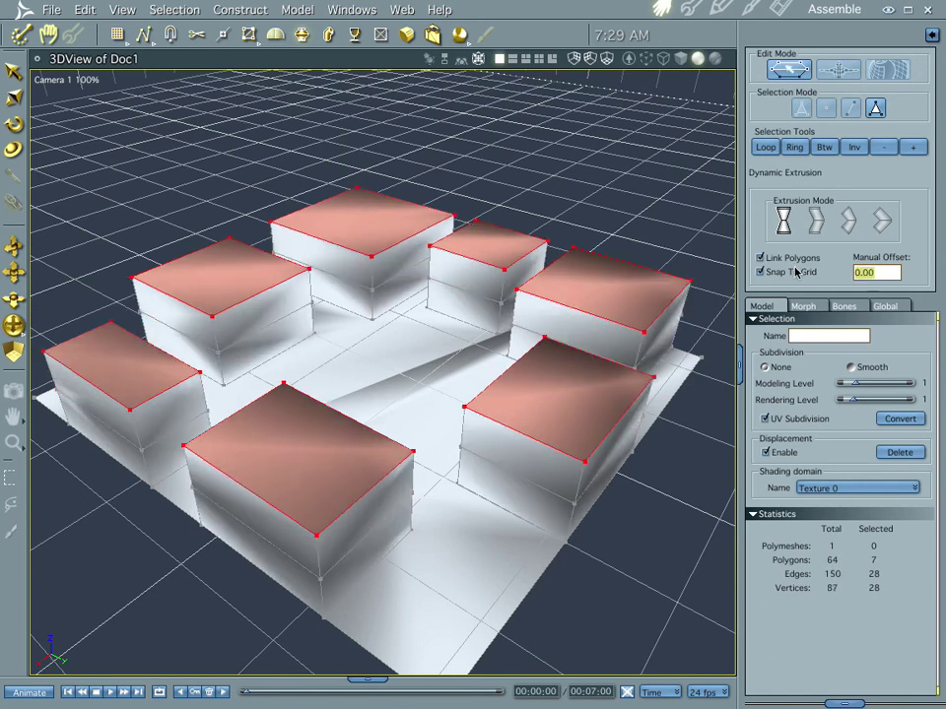
# Deselect the tops of the far corner block and its left neighbour, and extrude the other five tops by one more level.
pyautogui.keyDown('shift'); pyautogui.click(219, 277); pyautogui.keyUp('shift')
pyautogui.keyDown('shift'); pyautogui.click(358, 216); pyautogui.keyUp('shift')
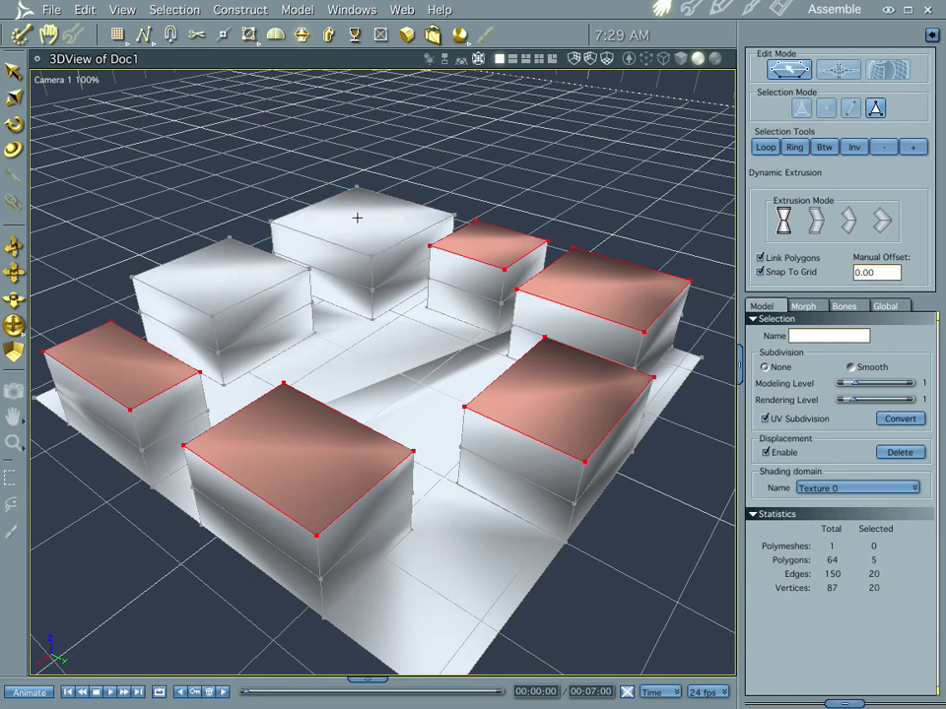
pyautogui.click(867, 272)
pyautogui.keyDown('alt'); pyautogui.moveTo(440, 254); pyautogui.dragTo(441, 221); pyautogui.keyUp('alt')
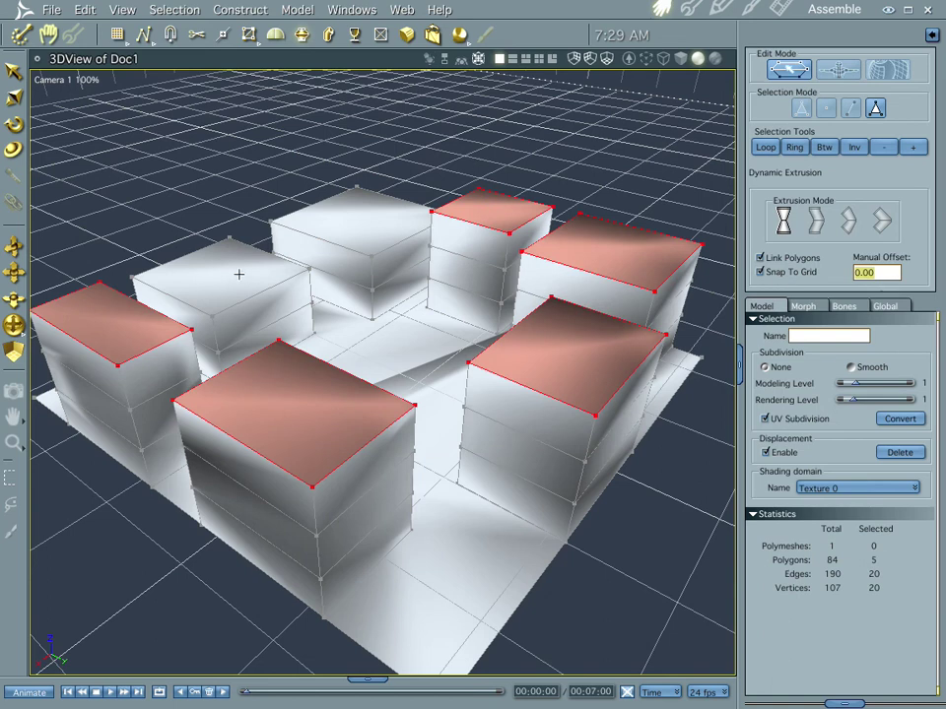
# Deselect the tops of the smallest rear block and the rear right block, and extrude the remaining three tops by another level.
pyautogui.keyDown('shift'); pyautogui.click(500, 216); pyautogui.keyUp('shift')
pyautogui.keyDown('shift'); pyautogui.click(613, 261); pyautogui.keyUp('shift')
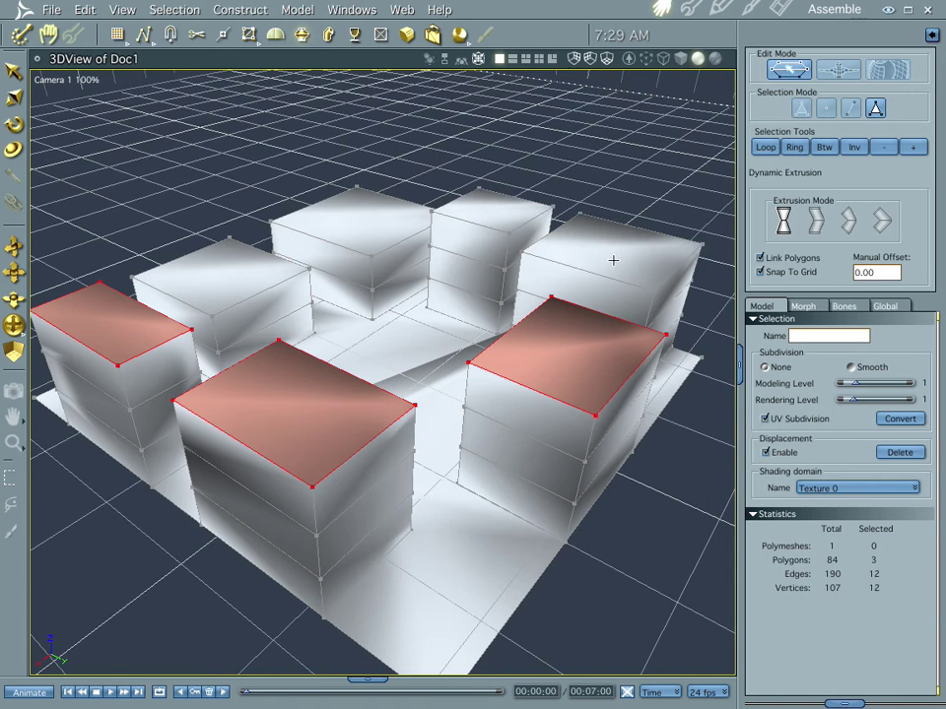
pyautogui.press('Tab')
pyautogui.press('BackSpace')
pyautogui.press('Return')
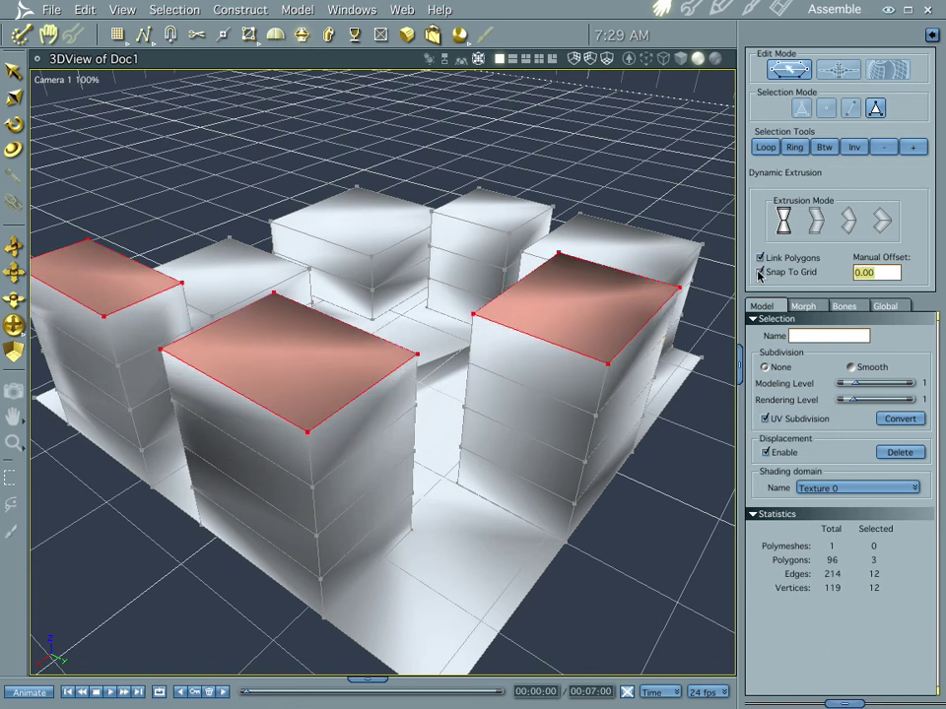
# Deselect the tops of the two tall outer blocks and extrude the remaining front corner block's top by one more level.
pyautogui.keyDown('shift'); pyautogui.click(92, 276); pyautogui.keyUp('shift')
pyautogui.keyDown('shift'); pyautogui.click(553, 308); pyautogui.keyUp('shift')
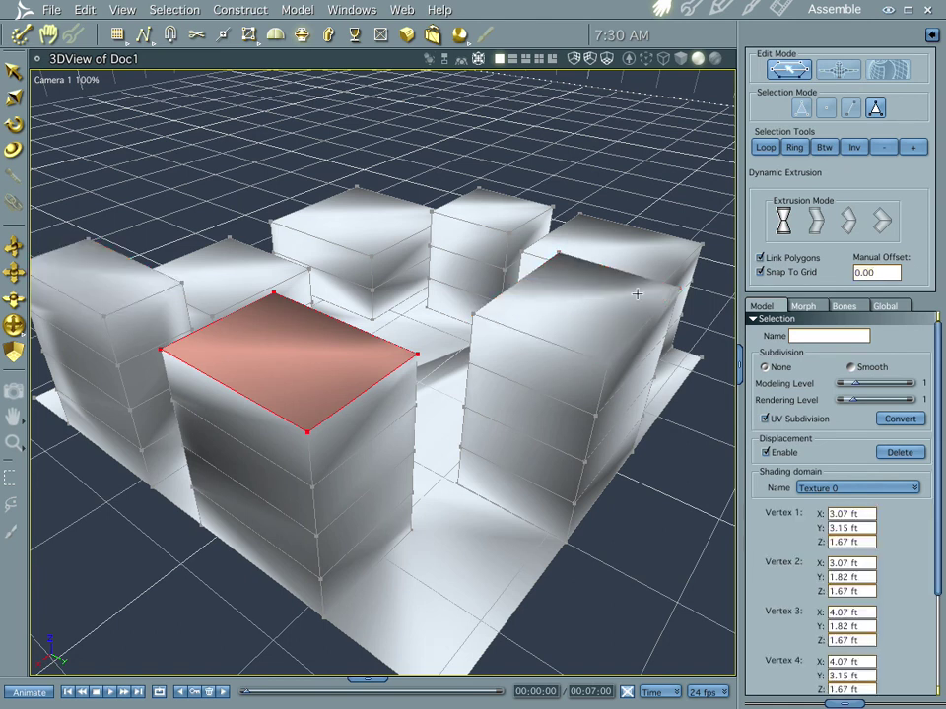
pyautogui.click(892, 273)
pyautogui.press('BackSpace')
pyautogui.press('Return')
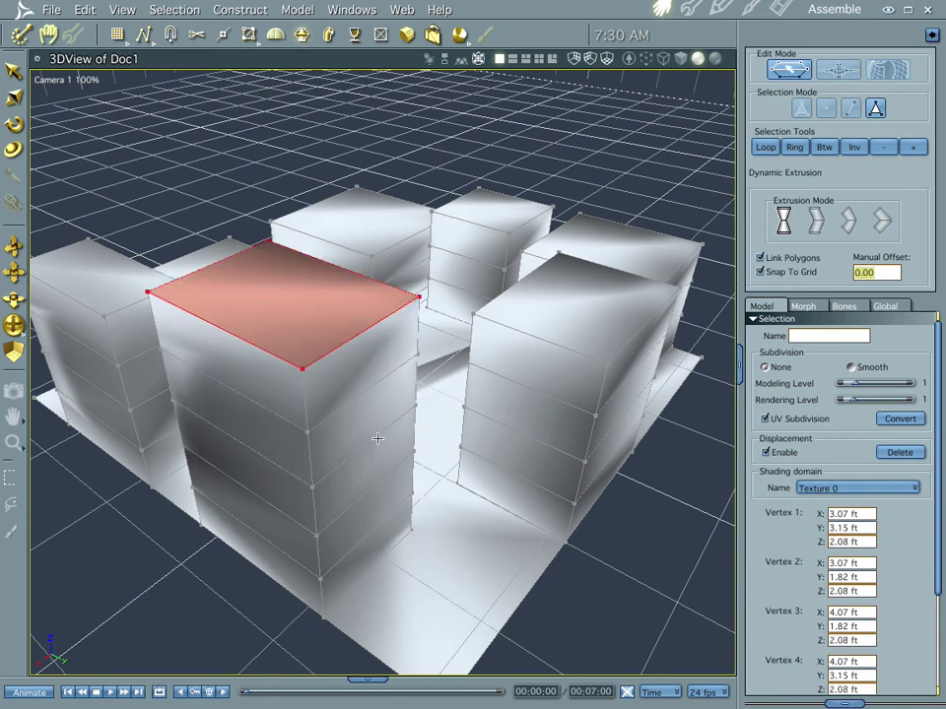
# Select the entire city block mesh and crease all of its edges.
pyautogui.moveTo(375, 447); pyautogui.dragTo(430, 434, button='middle')
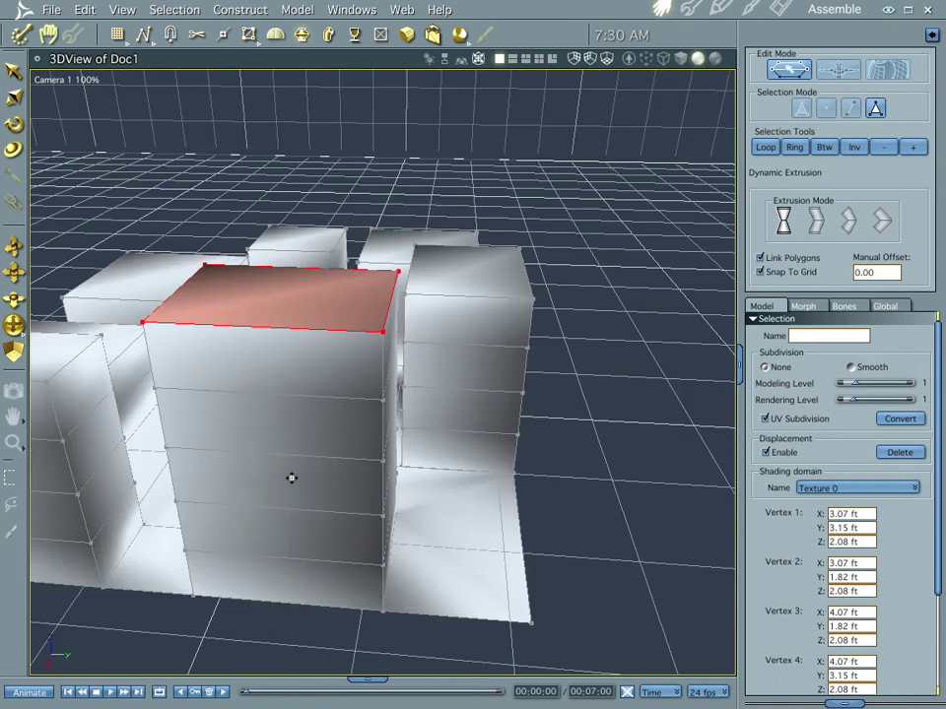
pyautogui.moveTo(288, 476); pyautogui.dragTo(395, 476, button='middle')
pyautogui.moveTo(462, 443); pyautogui.dragTo(397, 443, button='middle')
pyautogui.moveTo(493, 461); pyautogui.dragTo(408, 452, button='middle')
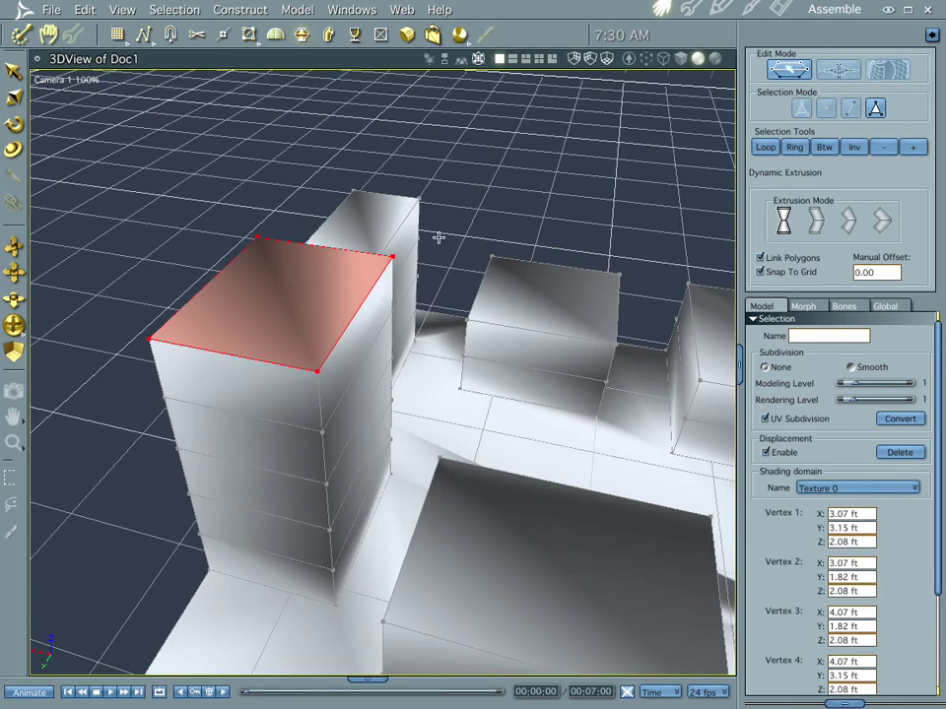
pyautogui.press('m')
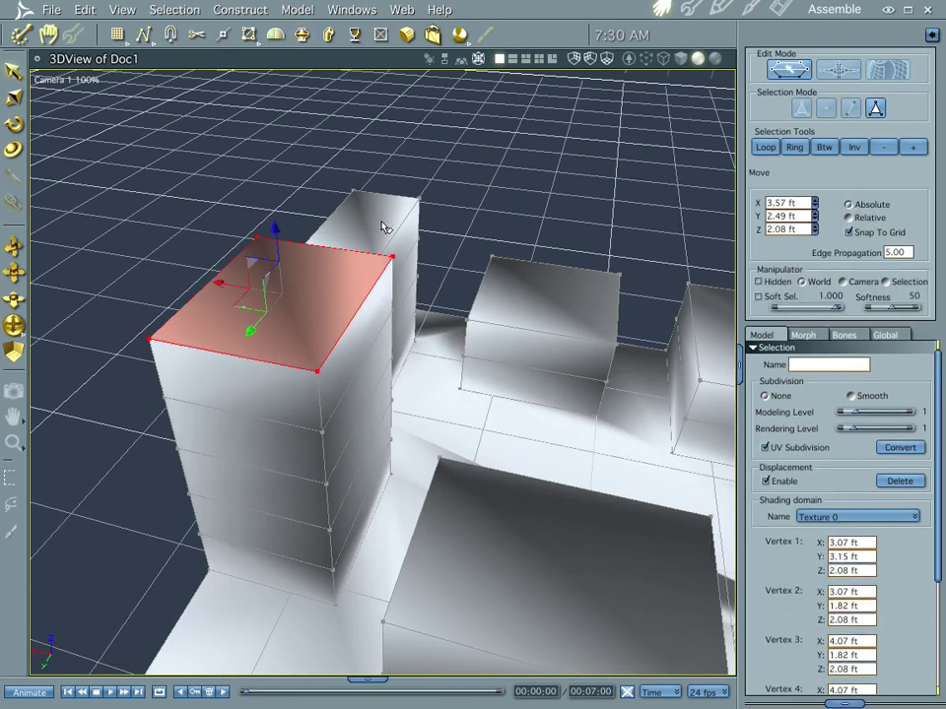
pyautogui.hotkey('ctrl', 'a')
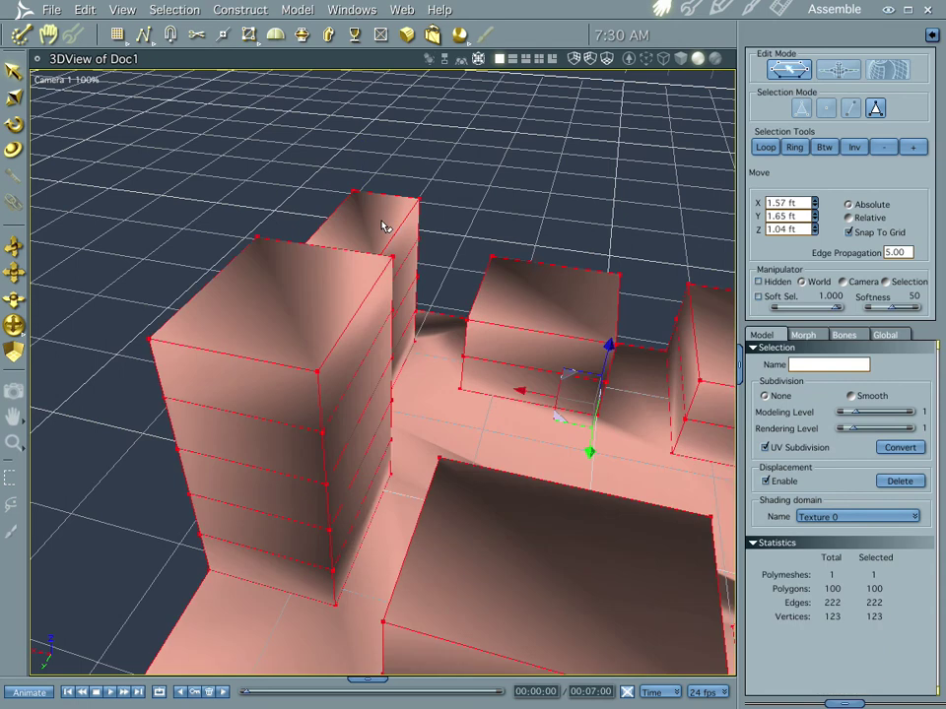
pyautogui.press('f')
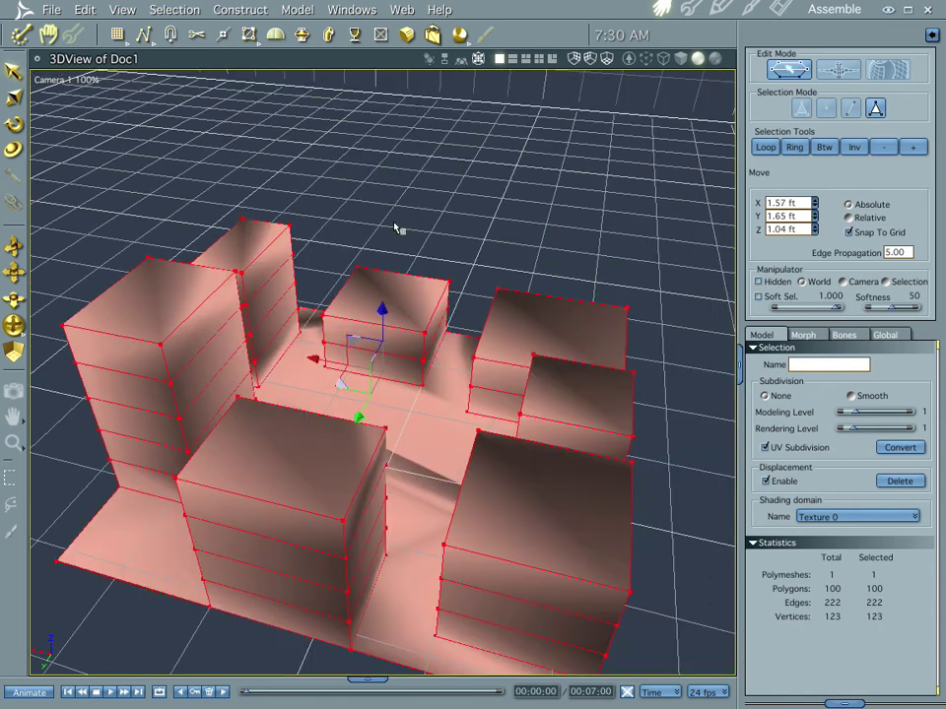
pyautogui.click(298, 9)
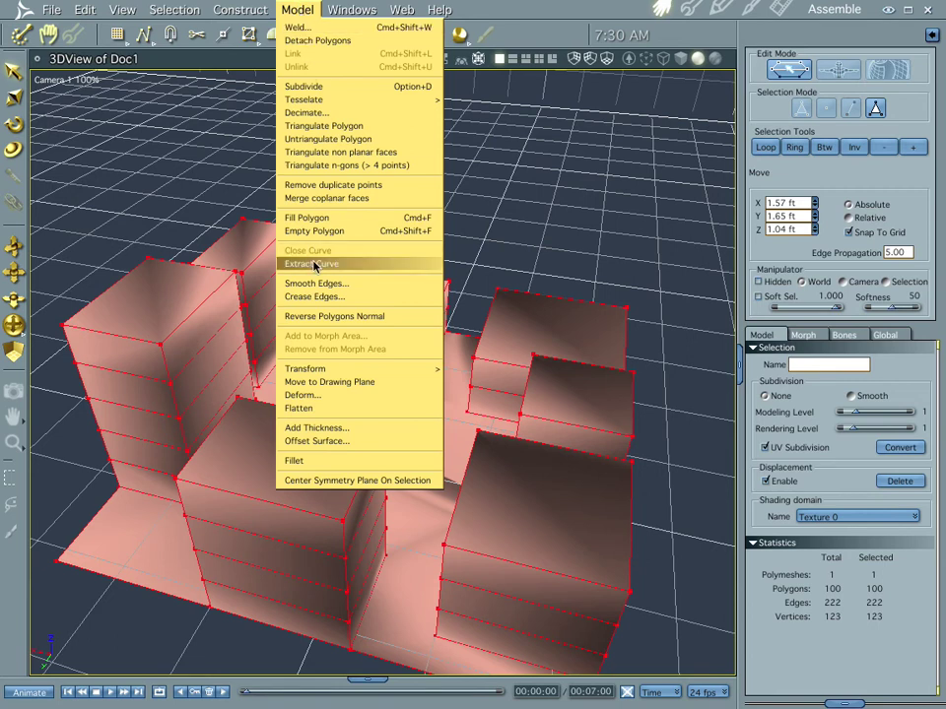
pyautogui.click(328, 296)
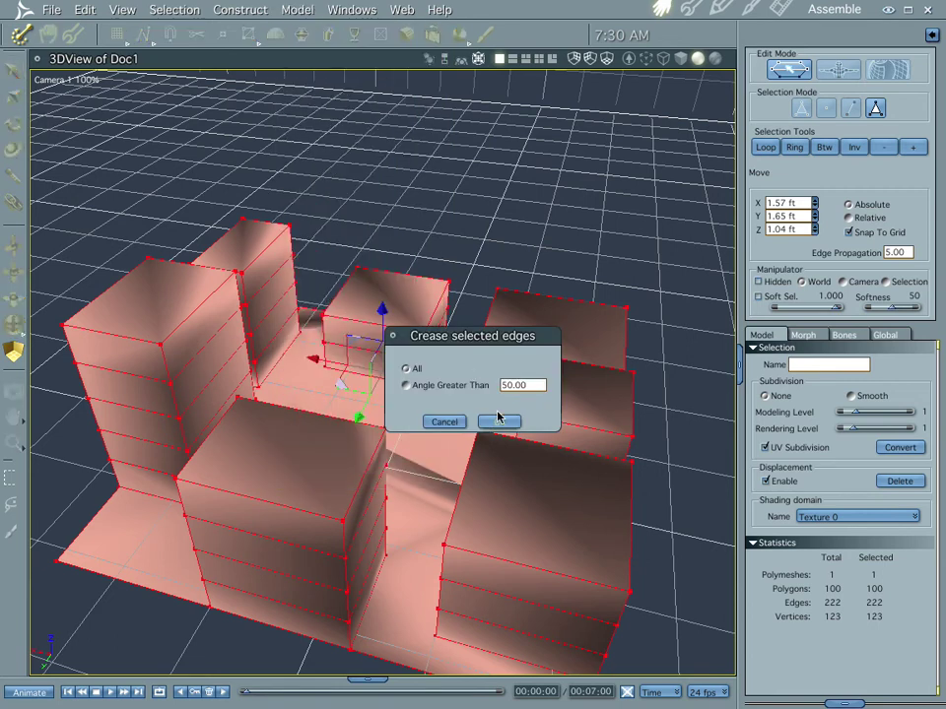
pyautogui.click(500, 424)
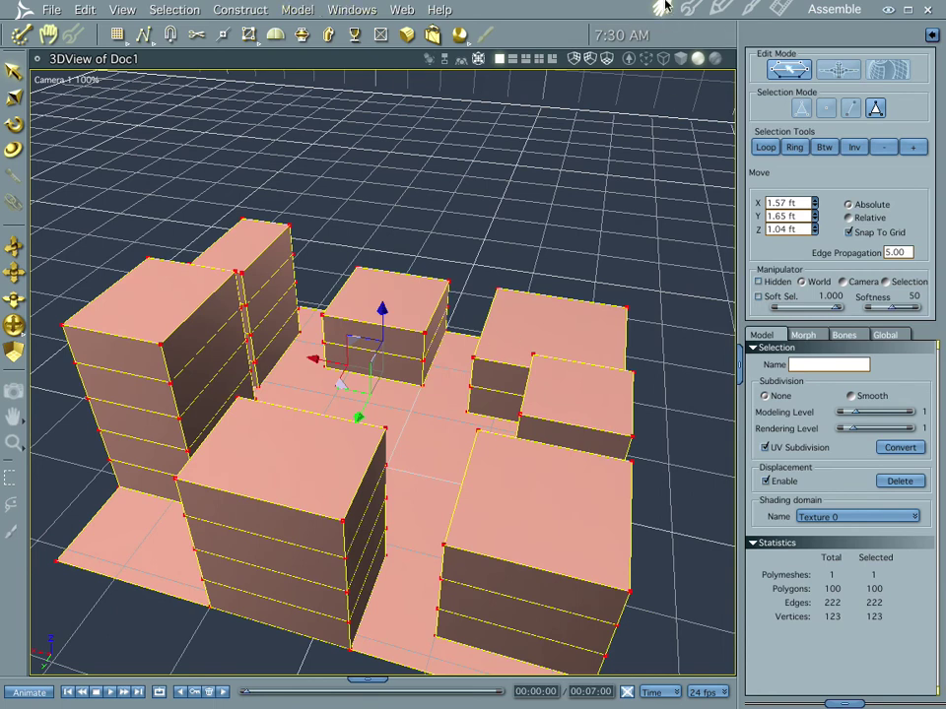
# Return from the vertex modeler to the assembly scene and select the city block object.
pyautogui.click(47, 34)
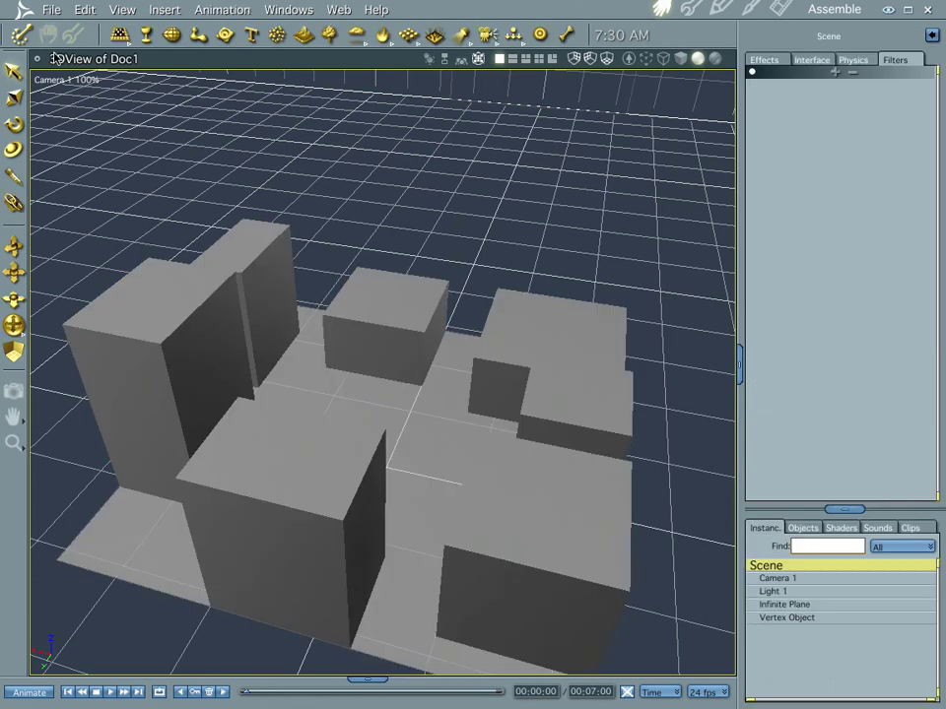
pyautogui.moveTo(507, 261); pyautogui.dragTo(486, 247)
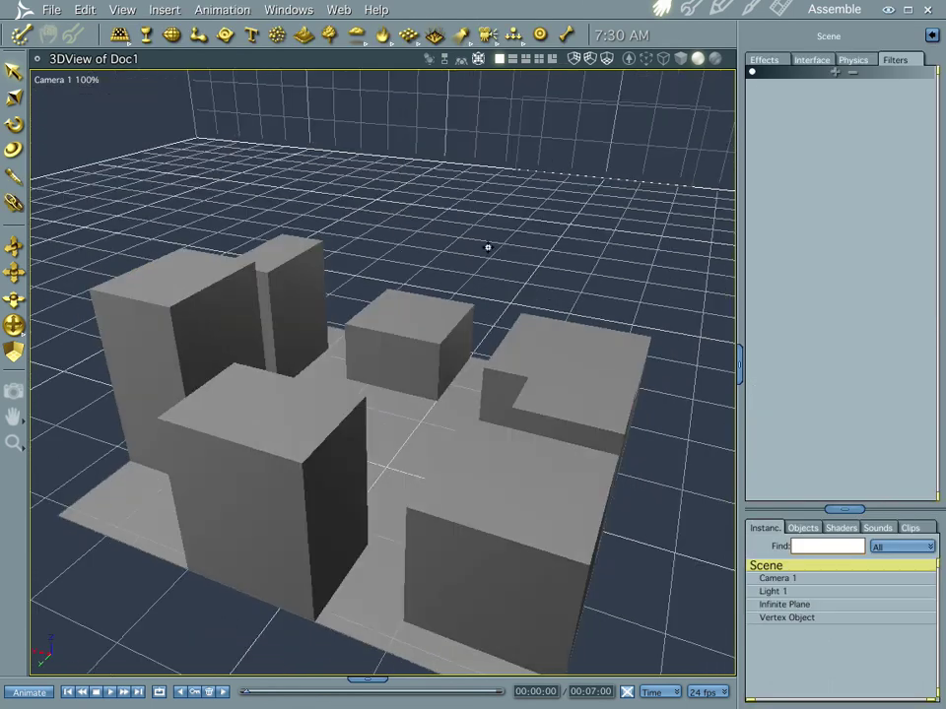
pyautogui.click(417, 367)
pyautogui.moveTo(375, 429)
pyautogui.mouseDown()
pyautogui.moveTo(306, 414)
pyautogui.moveTo(372, 423)
pyautogui.mouseUp()
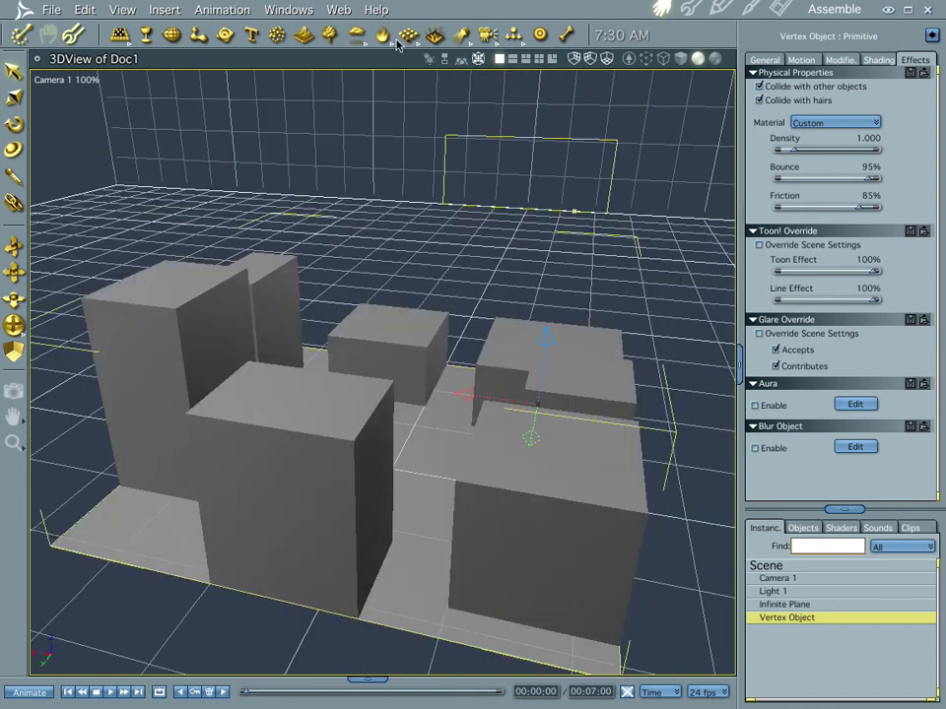
# Insert a Replicator into the scene and add Vertex Object as the object it replicates.
pyautogui.moveTo(408, 35); pyautogui.dragTo(406, 195)
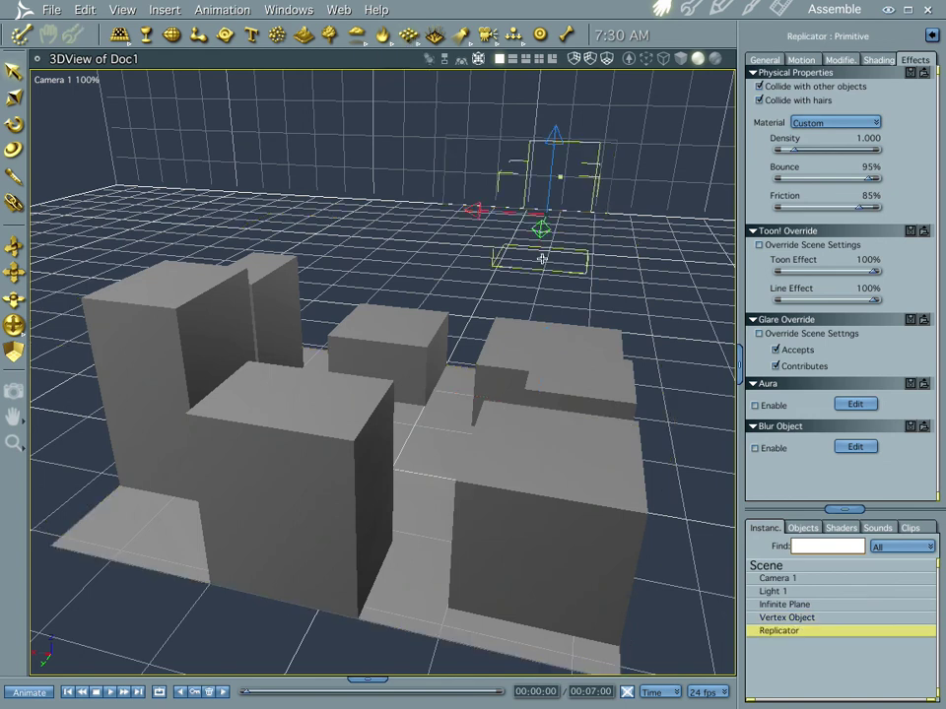
pyautogui.doubleClick(778, 635)
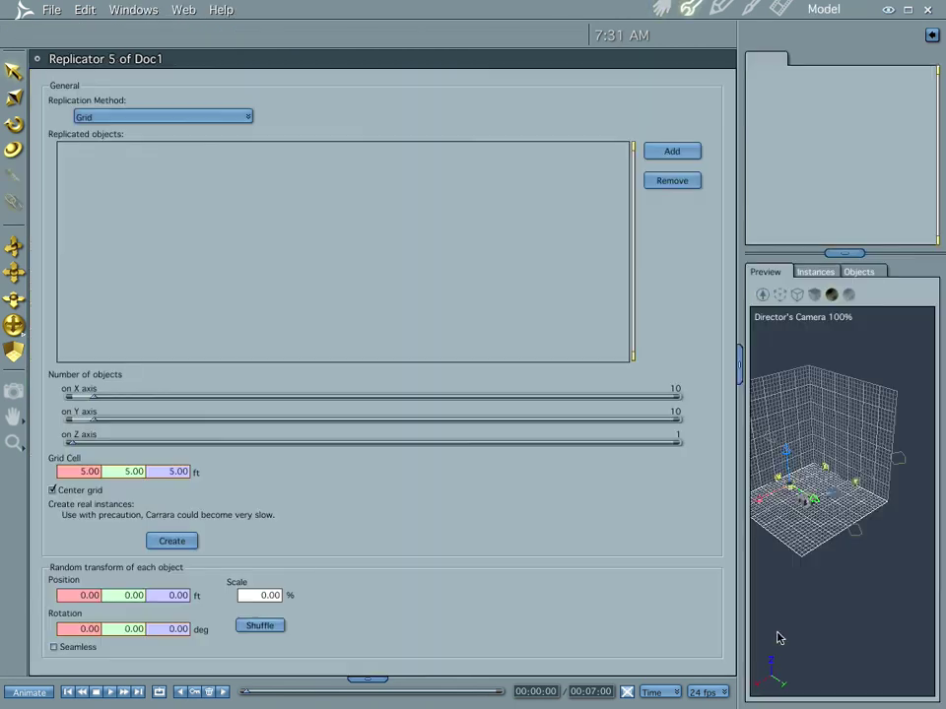
pyautogui.click(670, 151)
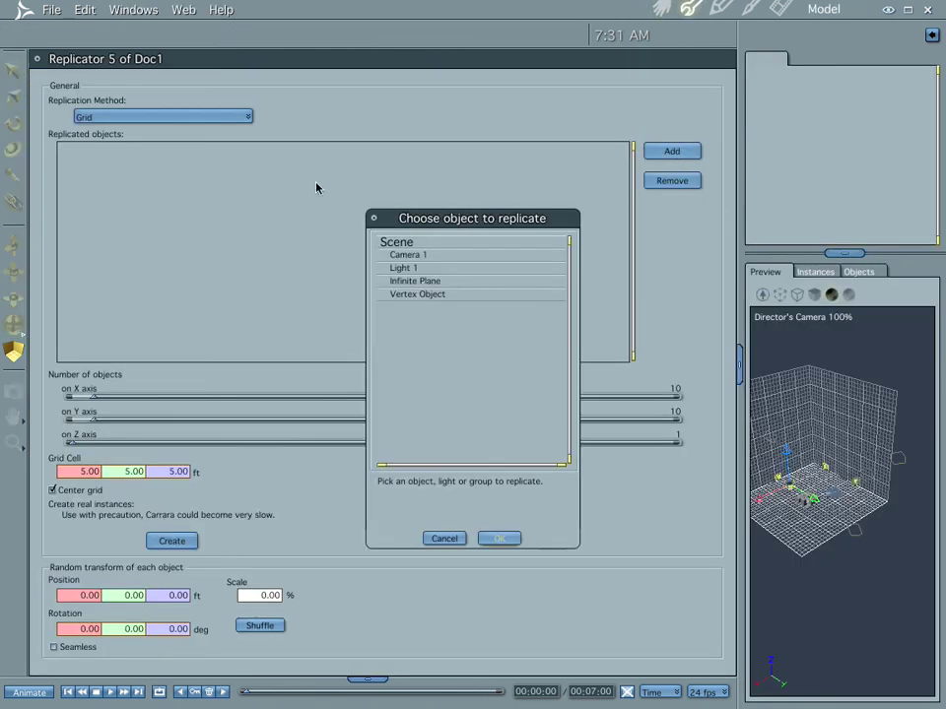
pyautogui.click(452, 294)
pyautogui.click(500, 539)
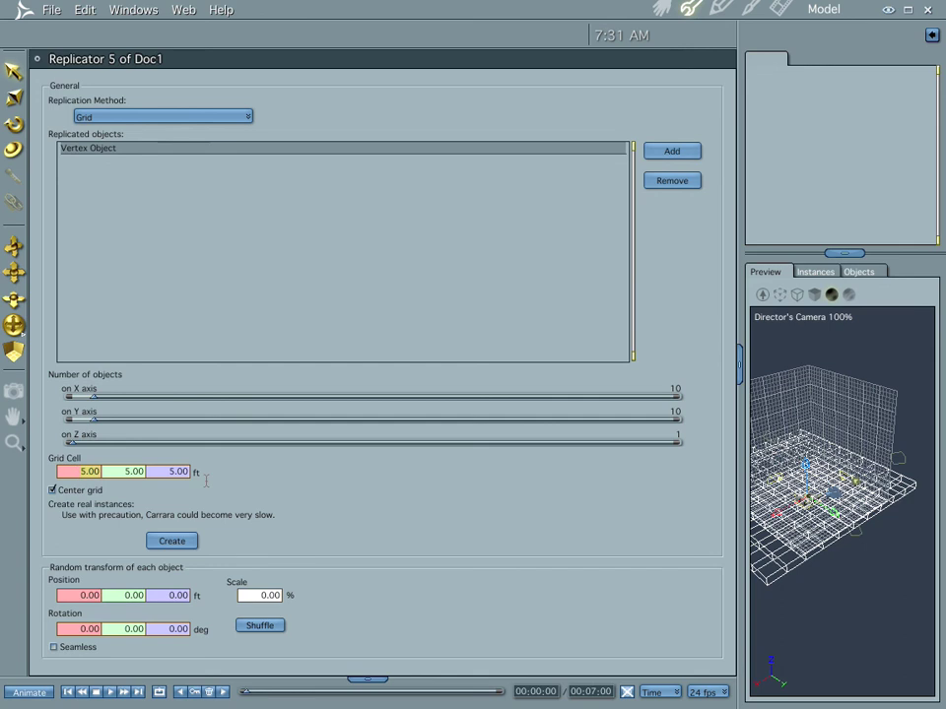
# Set the replicator's grid cell size to 10 ft on both the X and Y axes.
pyautogui.write('10')
pyautogui.press('Tab')
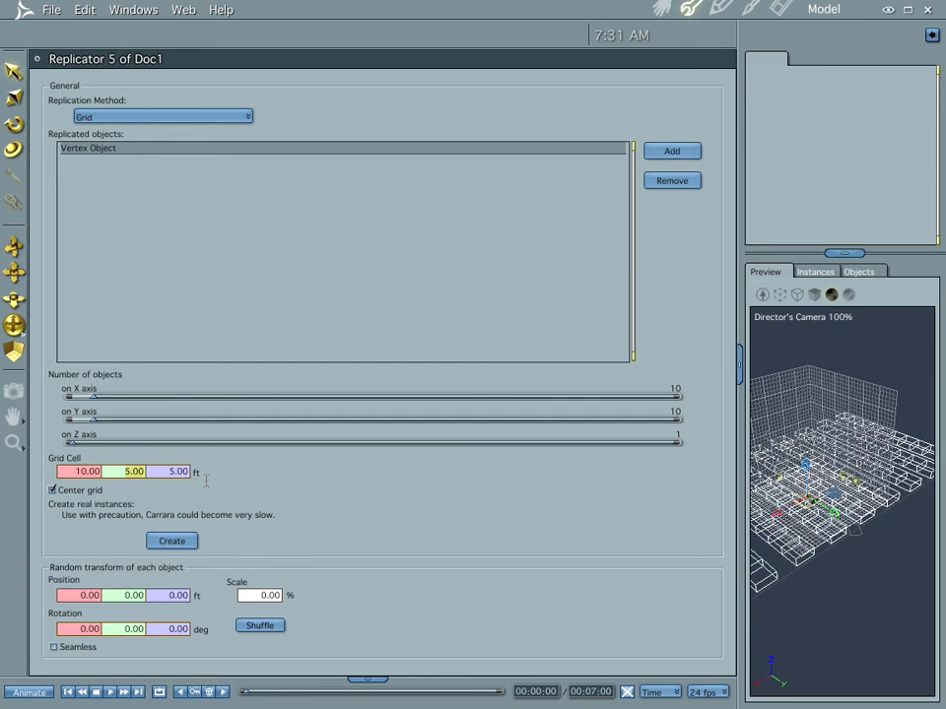
pyautogui.write('10')
pyautogui.press('Return')
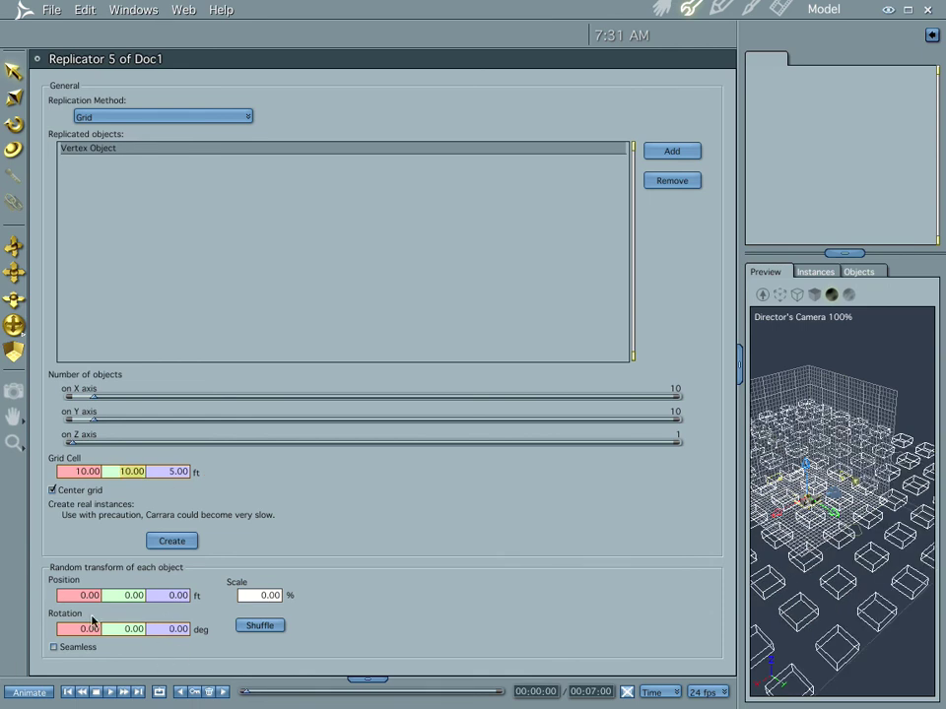
# Set the replicator's random Z rotation to 45 degrees and its random scale to 50%.
pyautogui.click(163, 633)
pyautogui.press('Return')
pyautogui.click(255, 595)
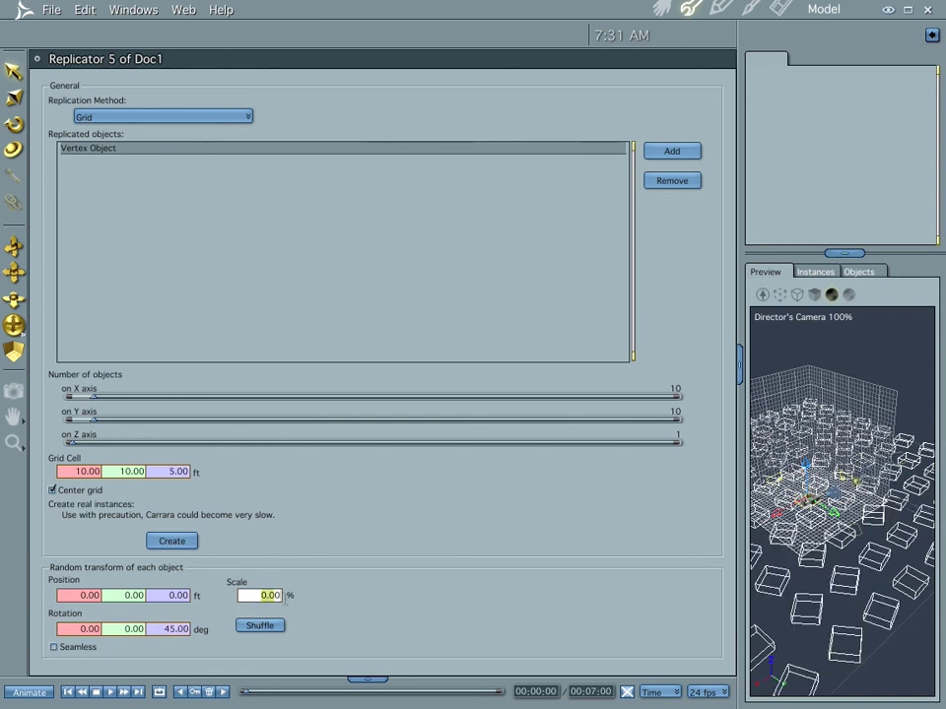
pyautogui.write('50')
pyautogui.press('Return')
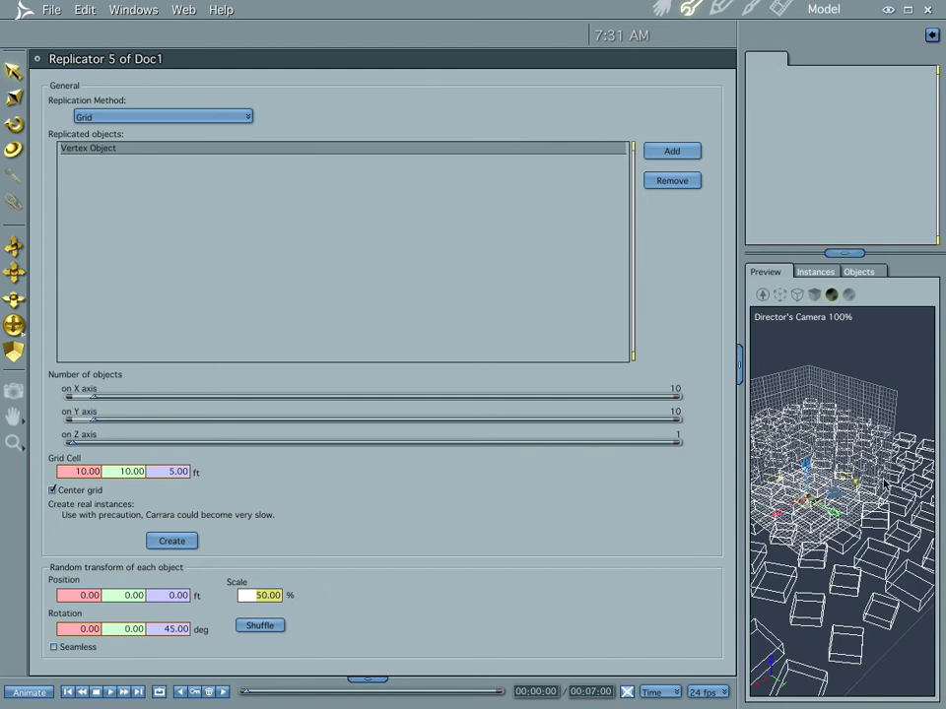
# Return to the assembly scene, select the Replicator, and test render the whole replicated city.
pyautogui.click(663, 9)
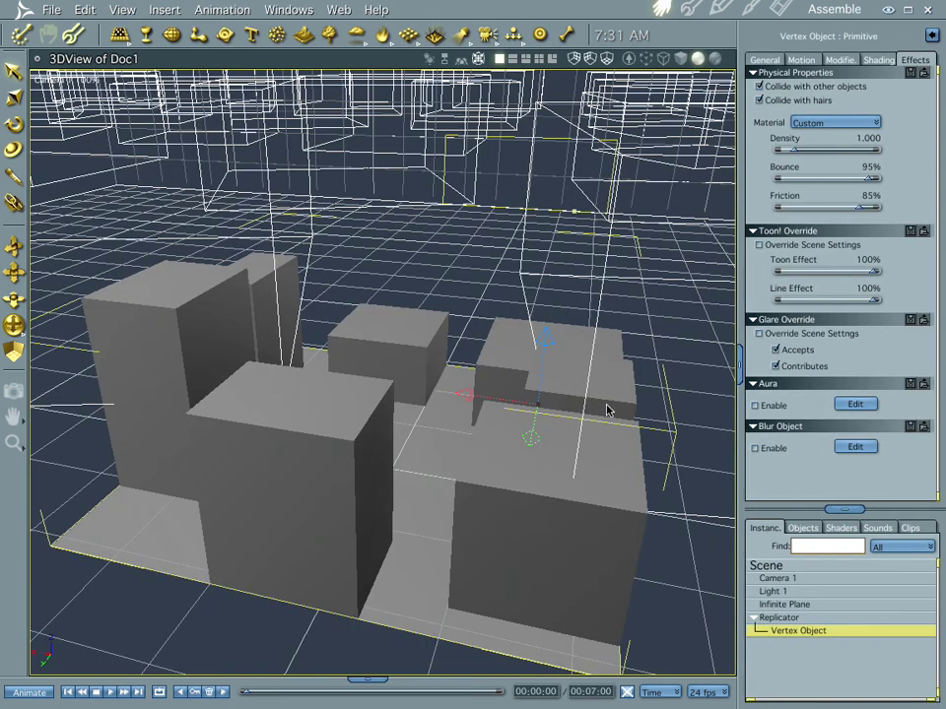
pyautogui.click(798, 619)
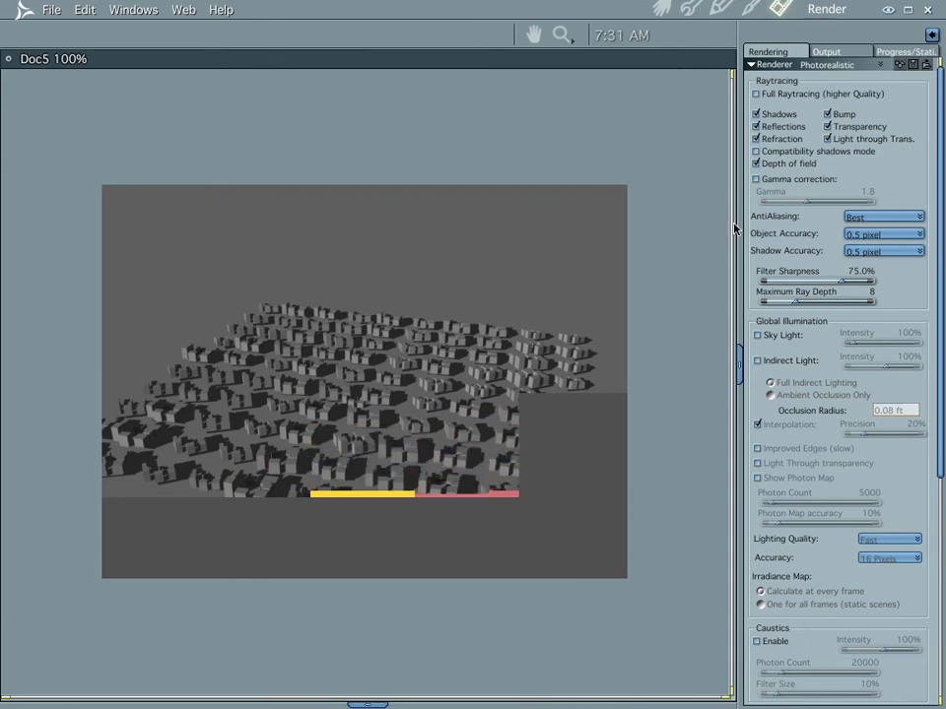
pyautogui.click(663, 14)
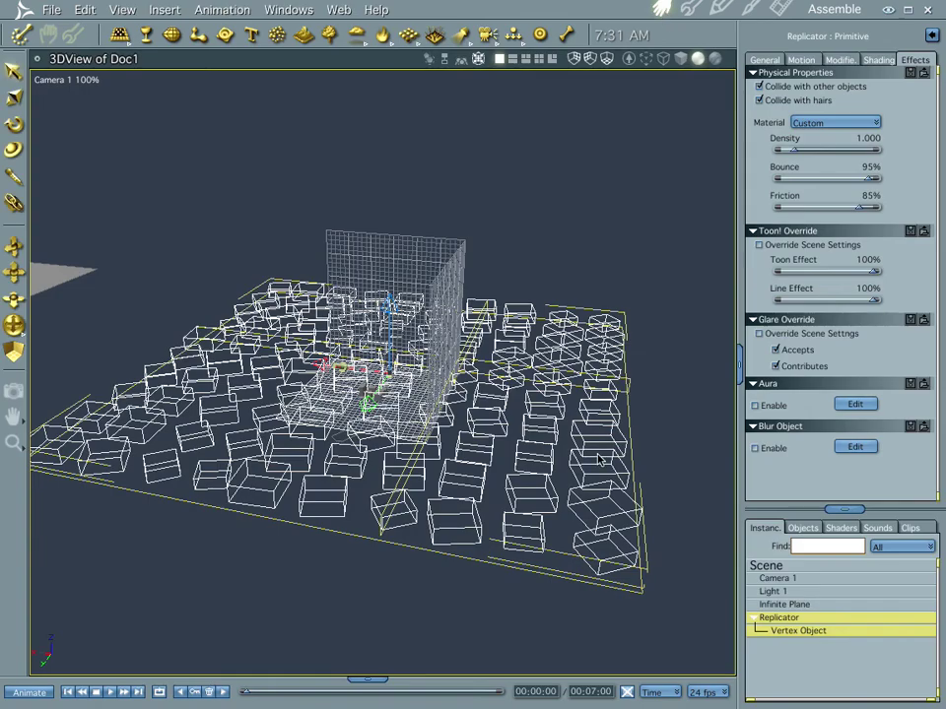
# Frame a closer, lower camera view across the replicated city blocks and render the scene again.
pyautogui.scroll(3, 432, 302)
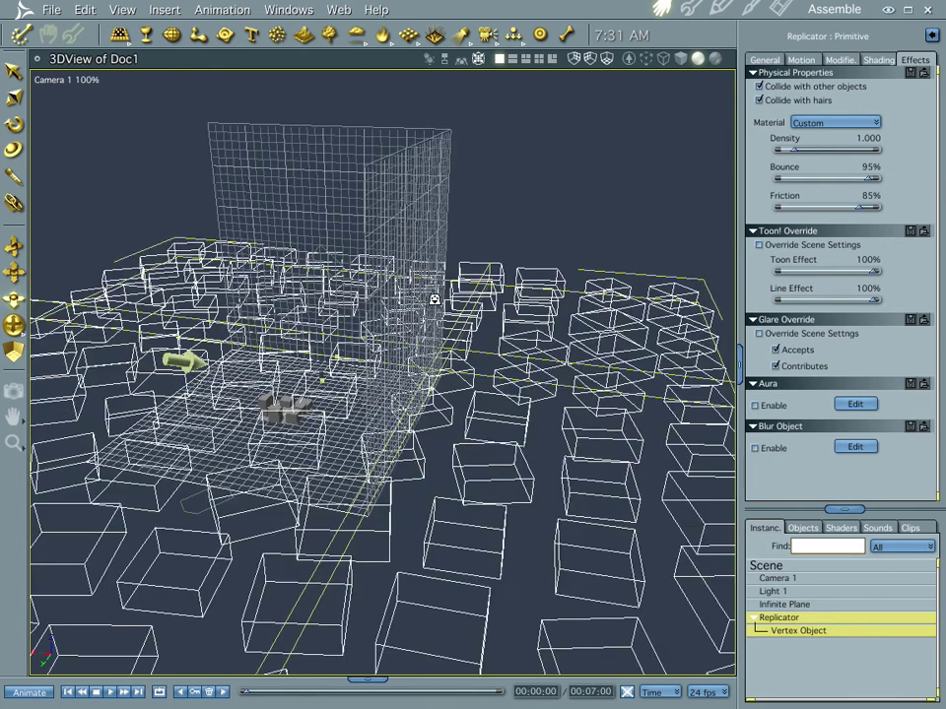
pyautogui.scroll(3, 503, 571)
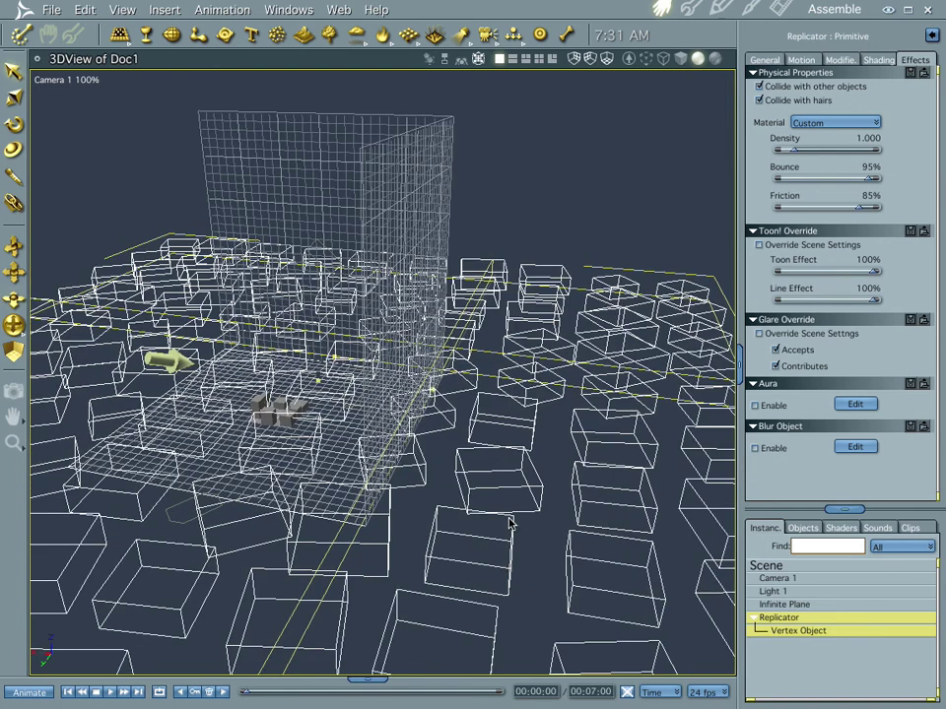
pyautogui.scroll(4, 511, 523)
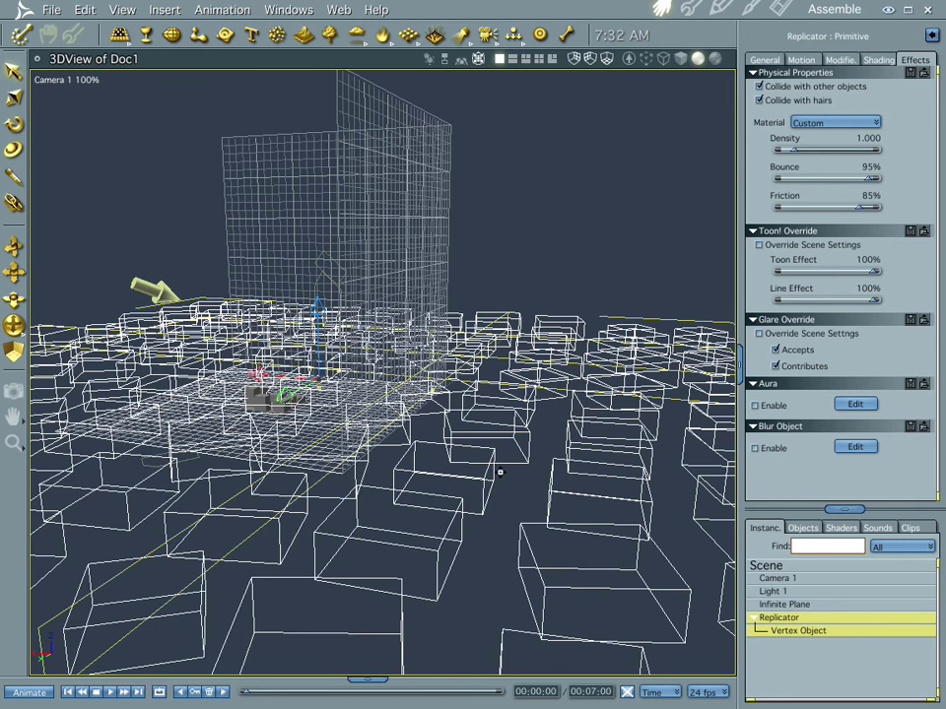
pyautogui.scroll(4, 497, 473)
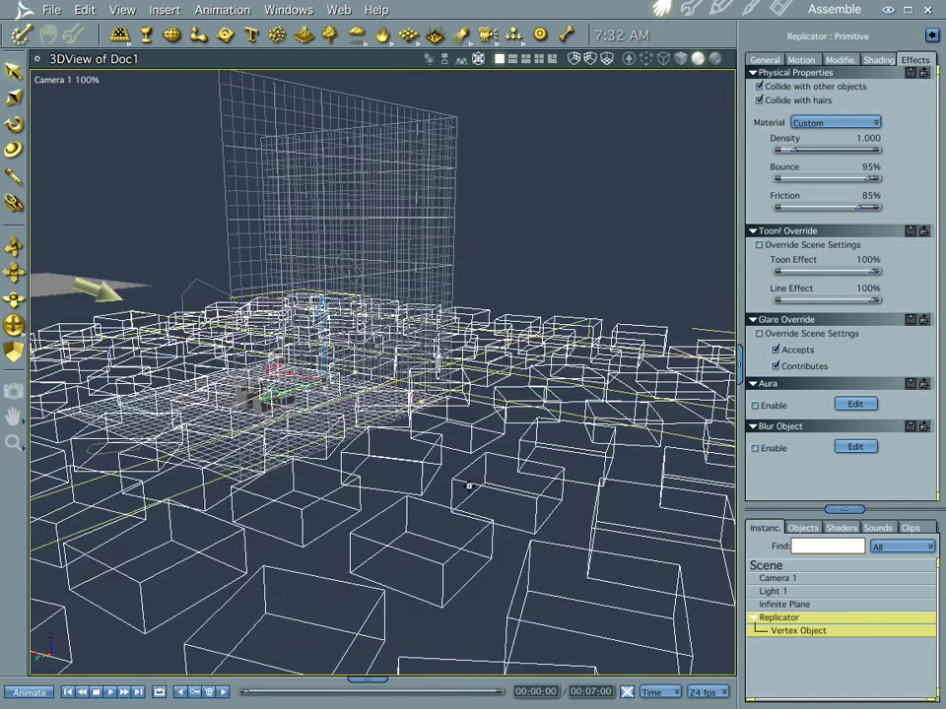
pyautogui.scroll(4, 512, 468)
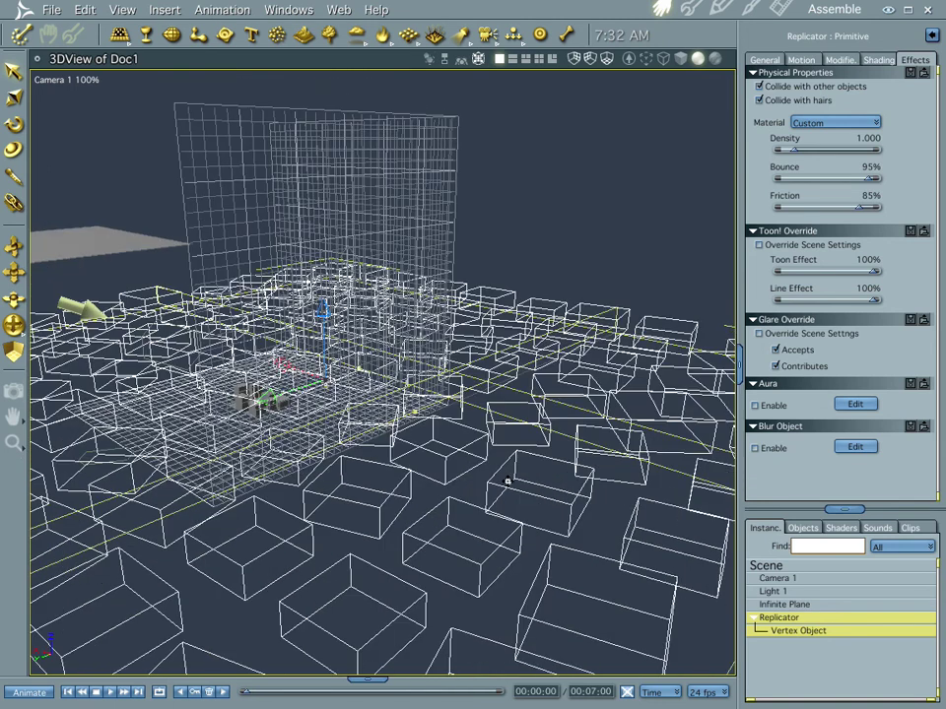
pyautogui.scroll(2, 522, 466)
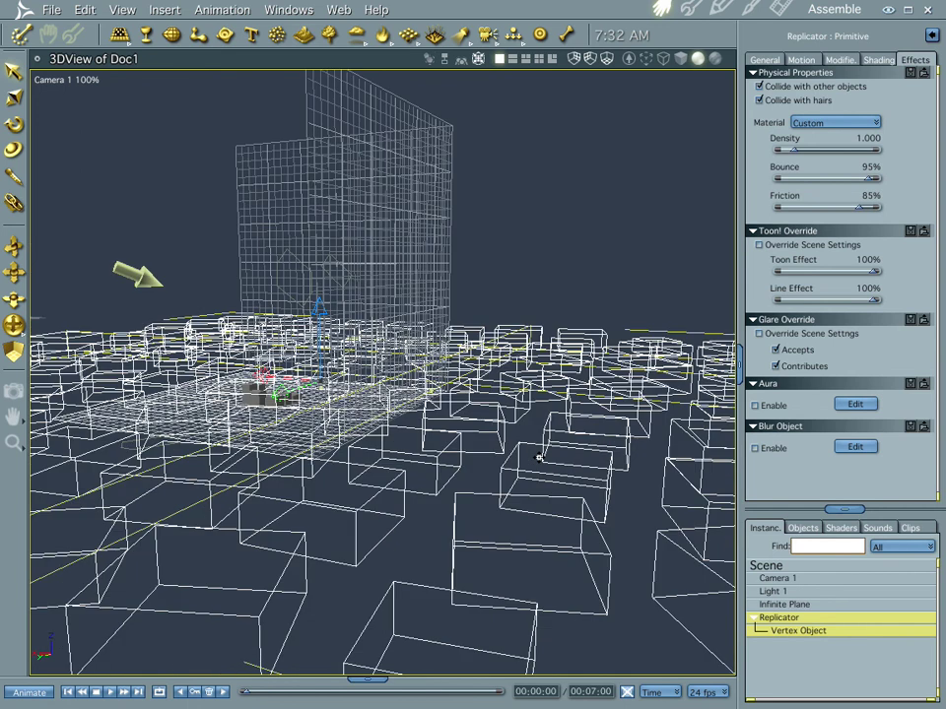
pyautogui.hotkey('ctrl', 'r')
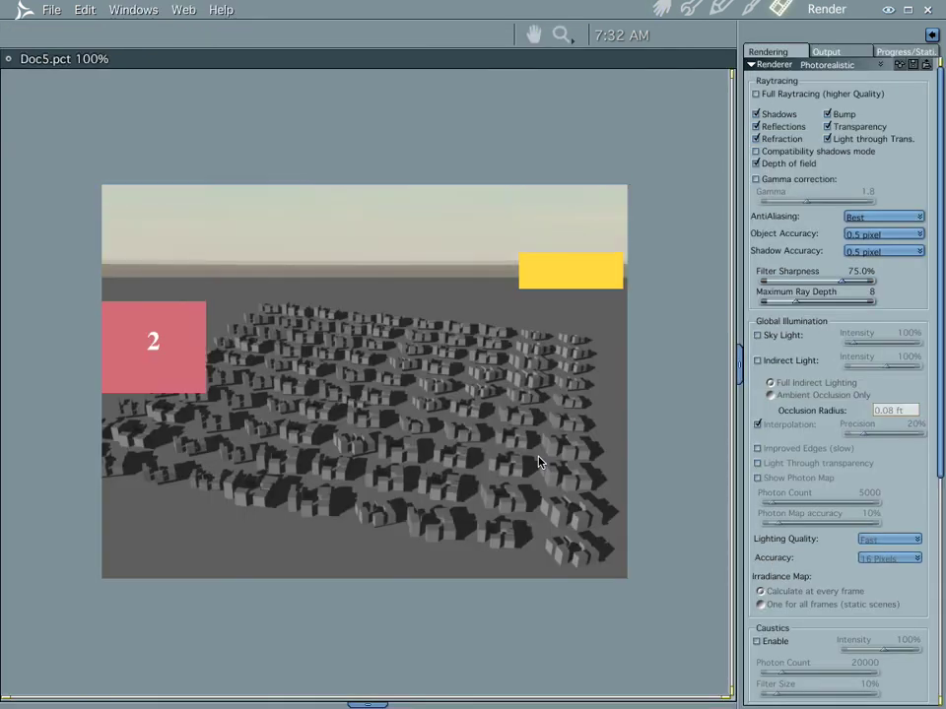